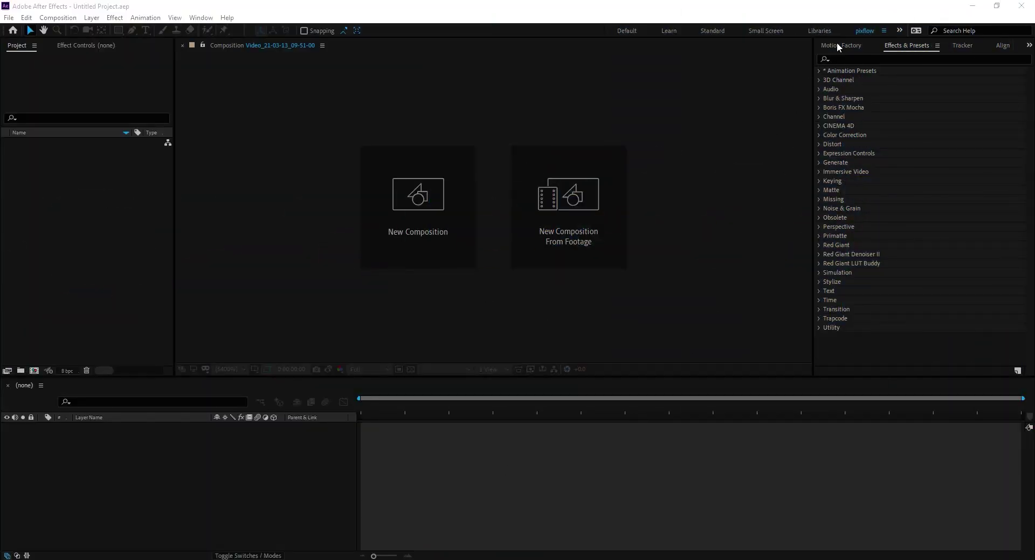
# Open and widen the Motion Factory library, then browse 19 - Logo Reveal down to Logo Reveal 33
pyautogui.click(838, 46)
pyautogui.moveTo(814, 80); pyautogui.dragTo(645, 72)
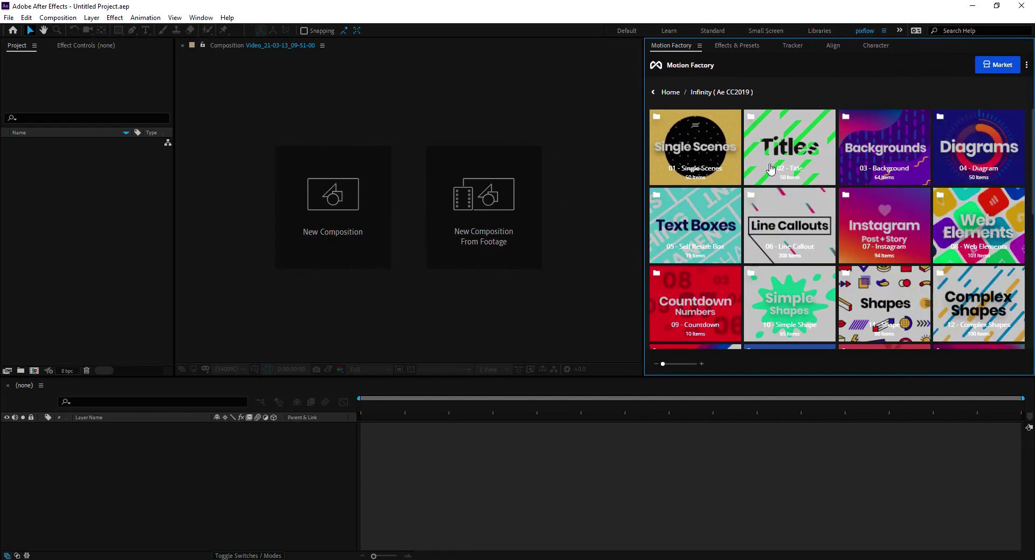
pyautogui.scroll(-3, 798, 183)
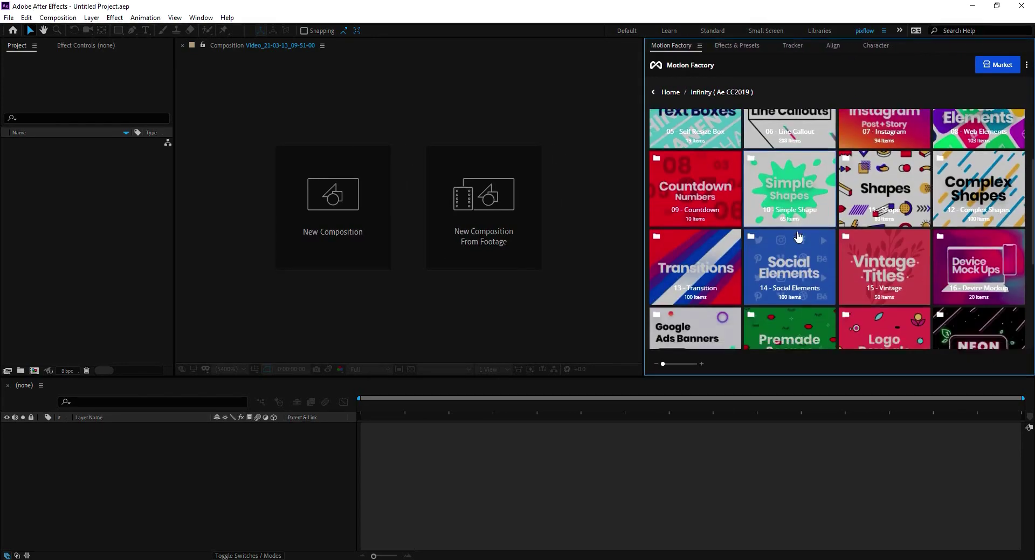
pyautogui.scroll(-2, 841, 205)
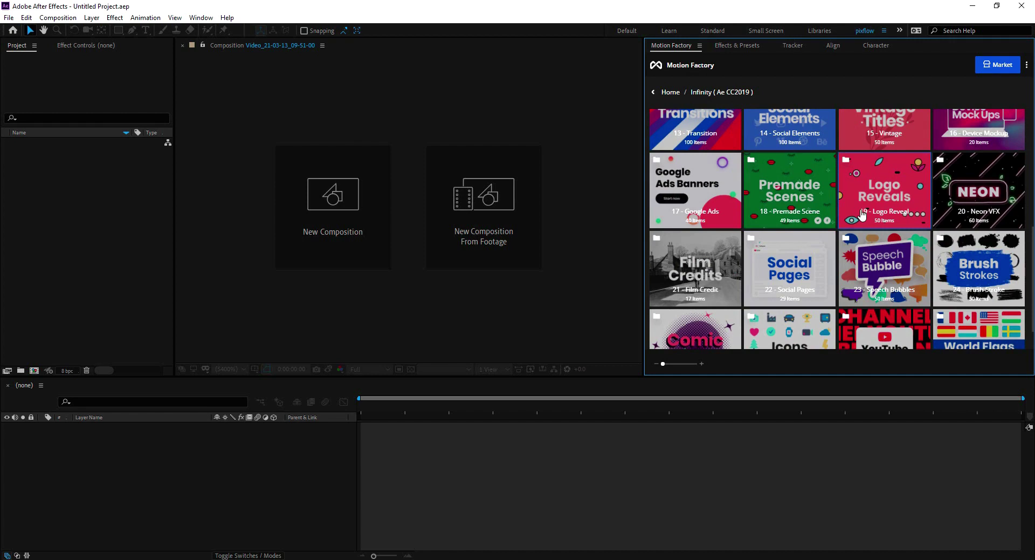
pyautogui.click(862, 215)
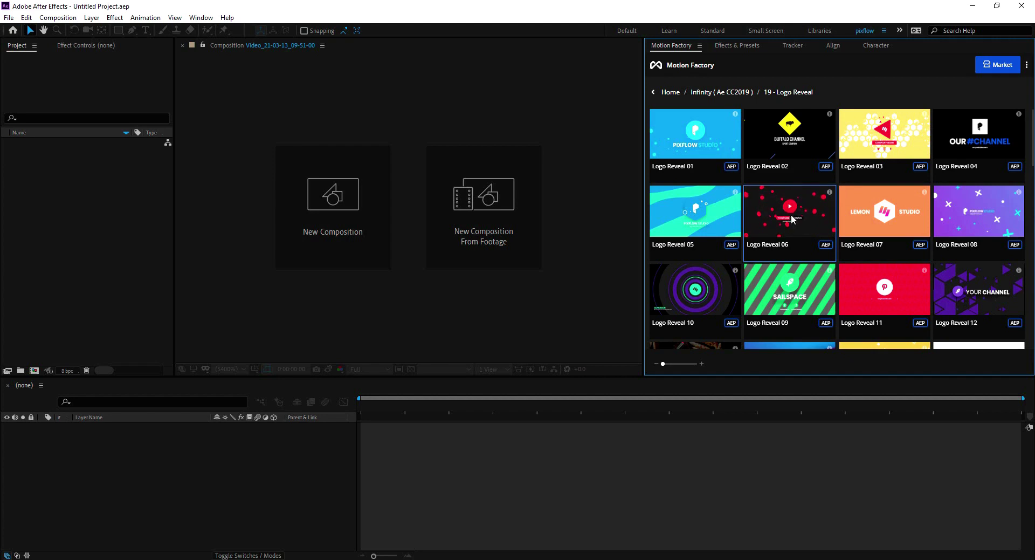
pyautogui.moveTo(696, 211)
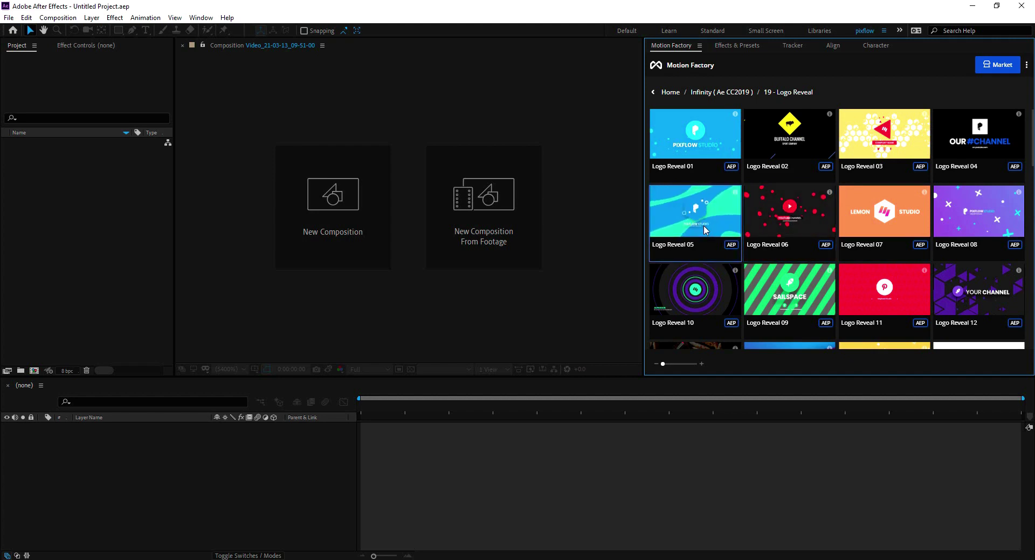
pyautogui.scroll(-4, 705, 230)
pyautogui.scroll(-4, 703, 237)
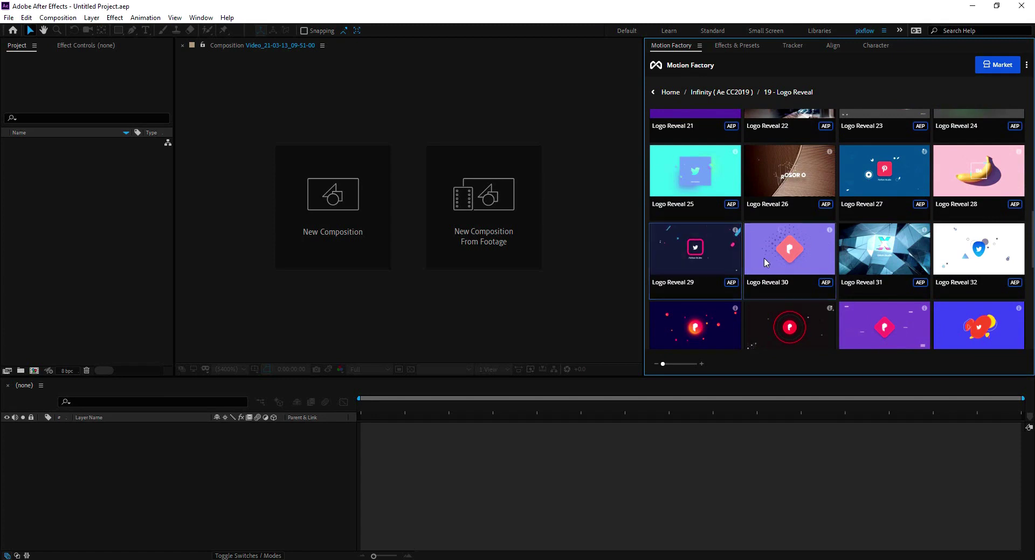
pyautogui.scroll(-2, 764, 259)
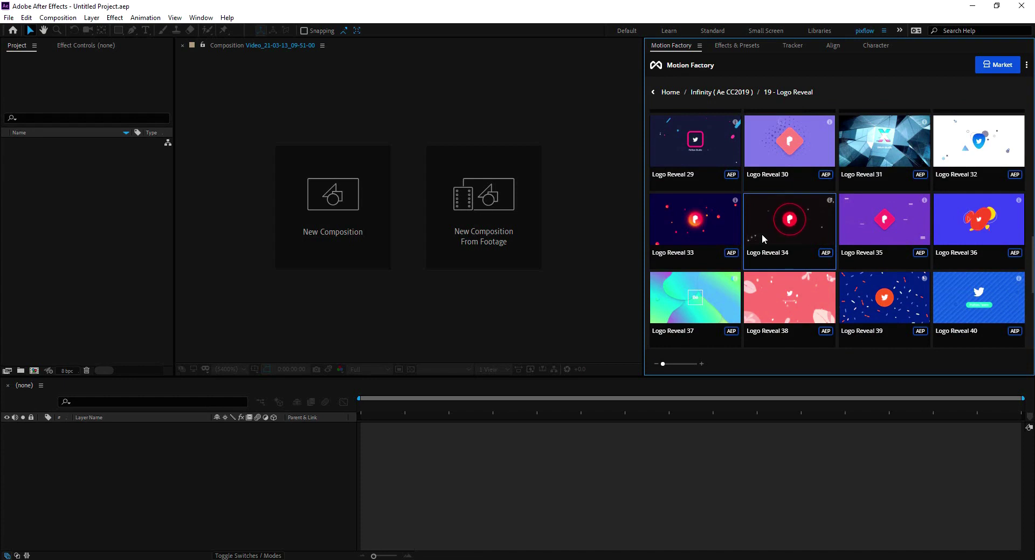
pyautogui.moveTo(694, 325)
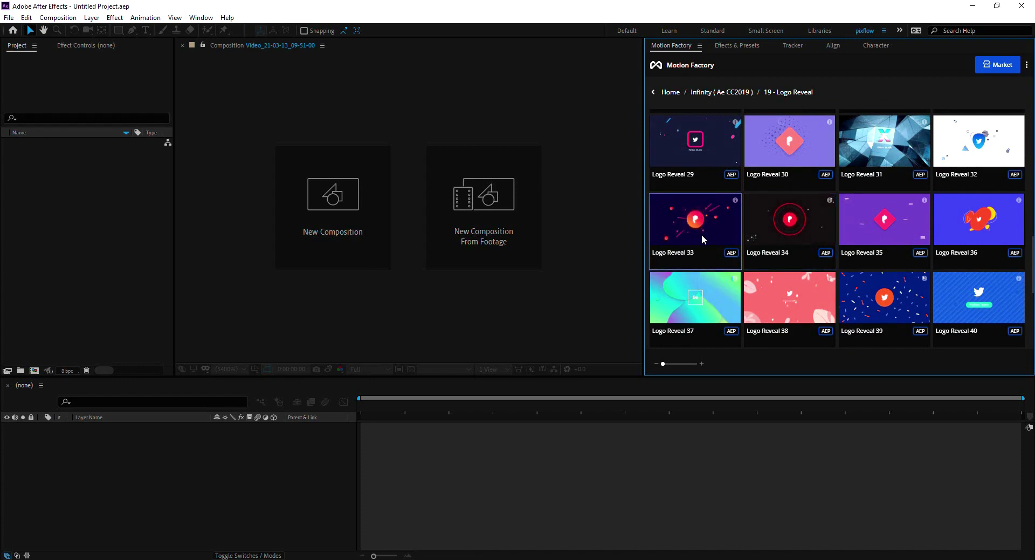
# Import Logo Reveal 33, drag MF - Logo Reveal 33 into a new composition, and scrub to the glowing logo
pyautogui.click(703, 238)
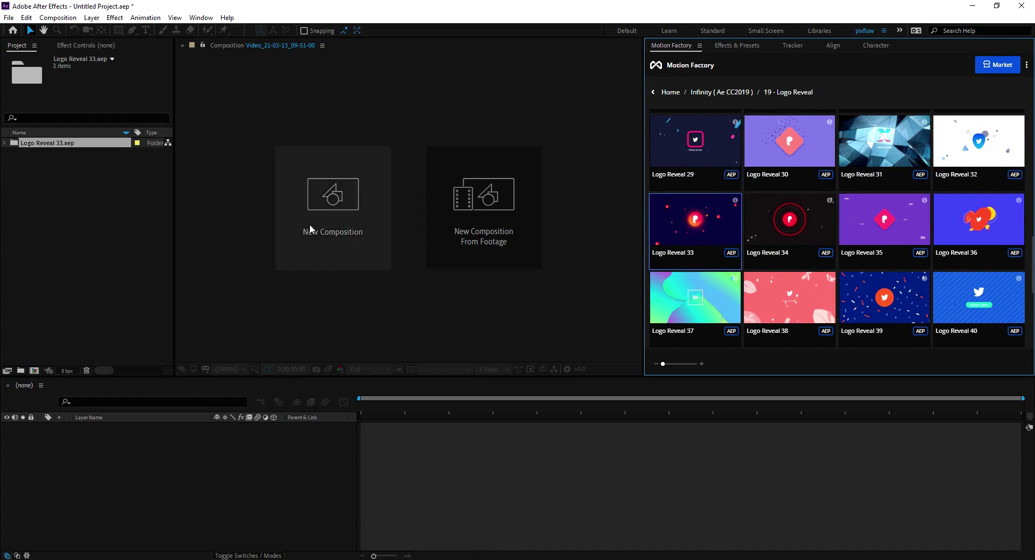
pyautogui.click(3, 144)
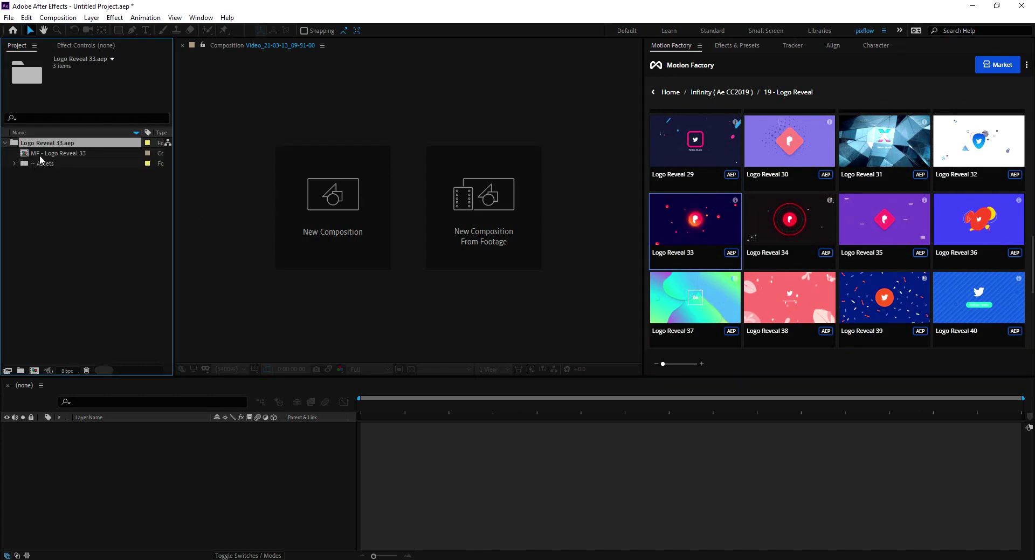
pyautogui.click(46, 154)
pyautogui.moveTo(55, 158); pyautogui.dragTo(121, 469)
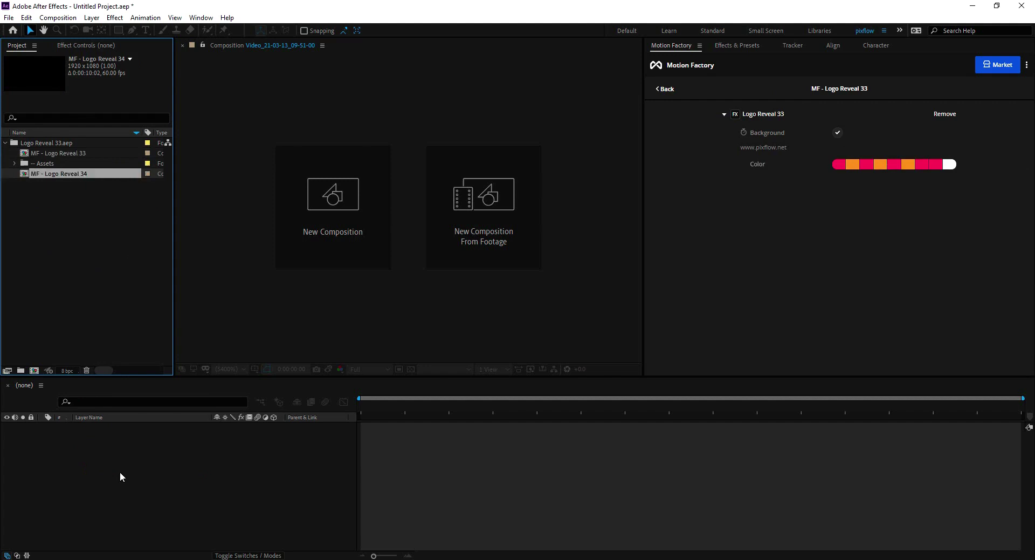
pyautogui.moveTo(369, 417); pyautogui.dragTo(582, 410)
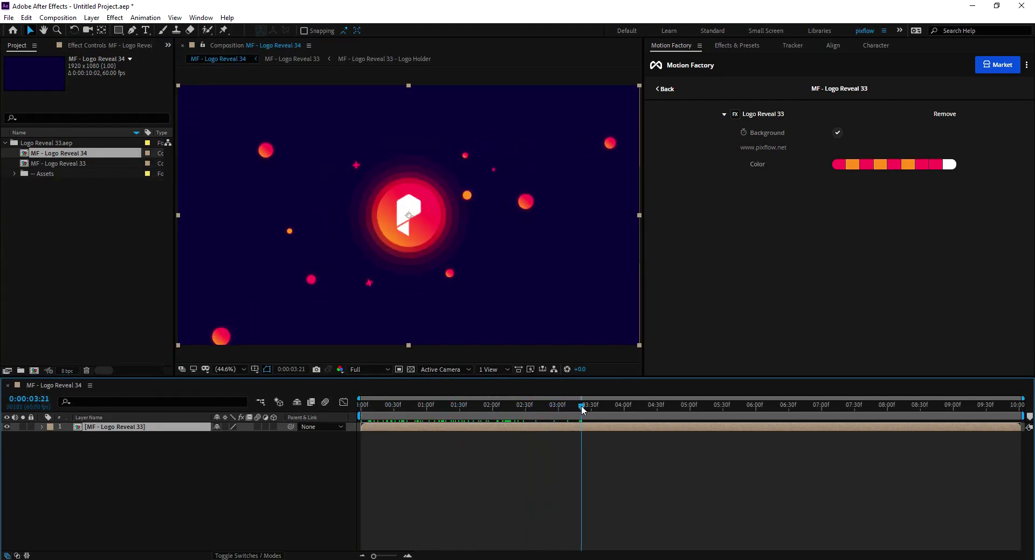
# Uncheck the template's Background option so the logo glows over black
pyautogui.click(837, 133)
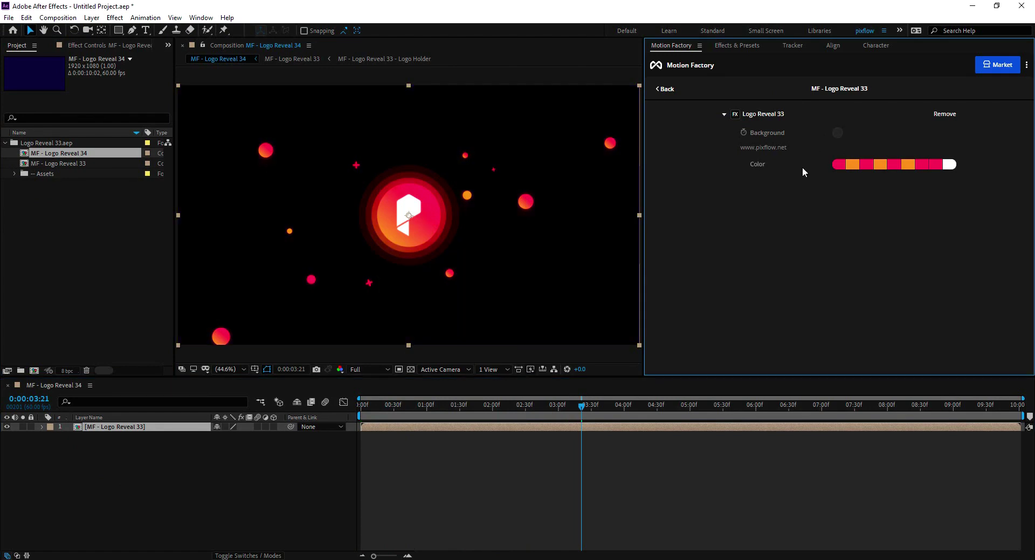
# Open Logo Holder inside MF - Logo Reveal 33, zoomed in, with the transparency grid off
pyautogui.doubleClick(116, 426)
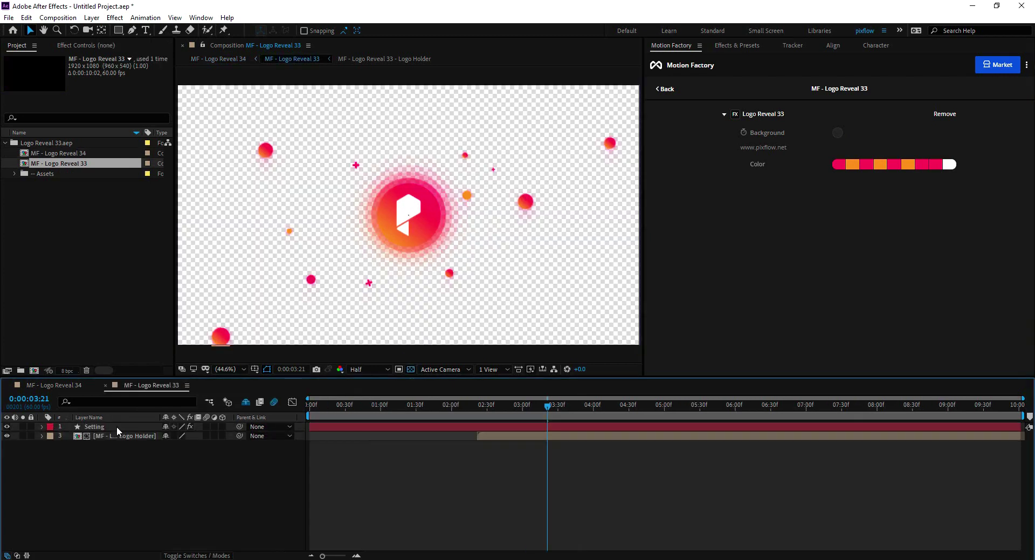
pyautogui.click(115, 436)
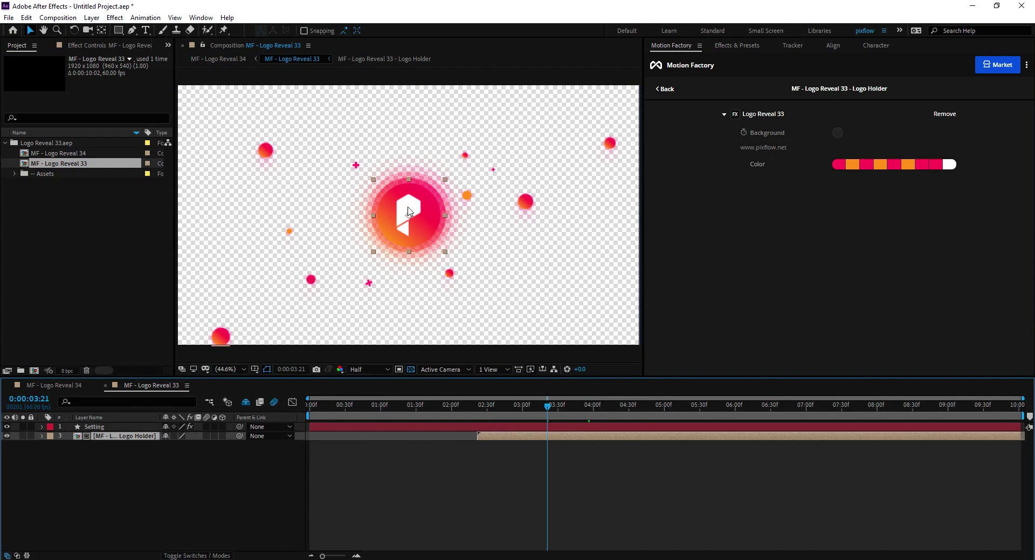
pyautogui.doubleClick(497, 435)
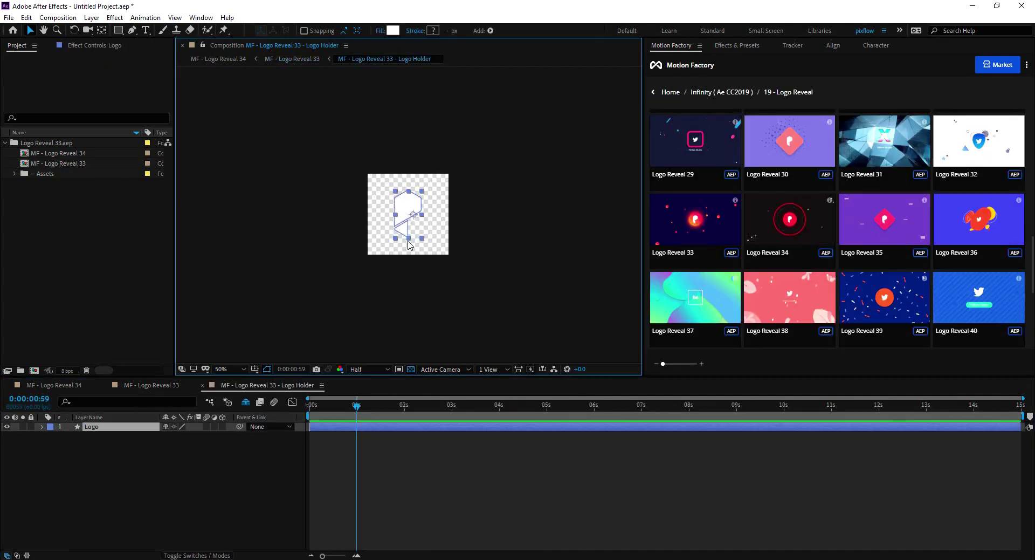
pyautogui.press('.')
pyautogui.press('.')
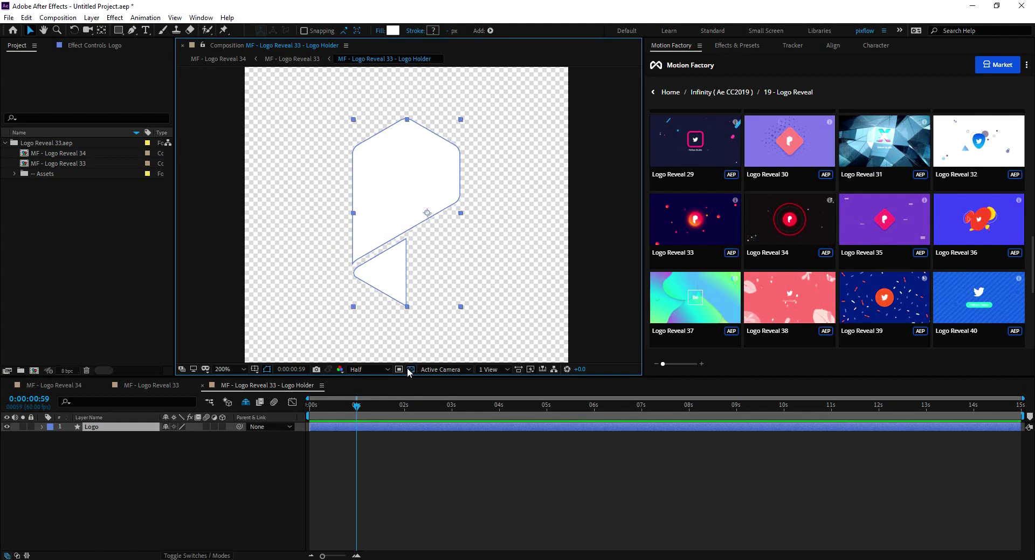
pyautogui.click(410, 369)
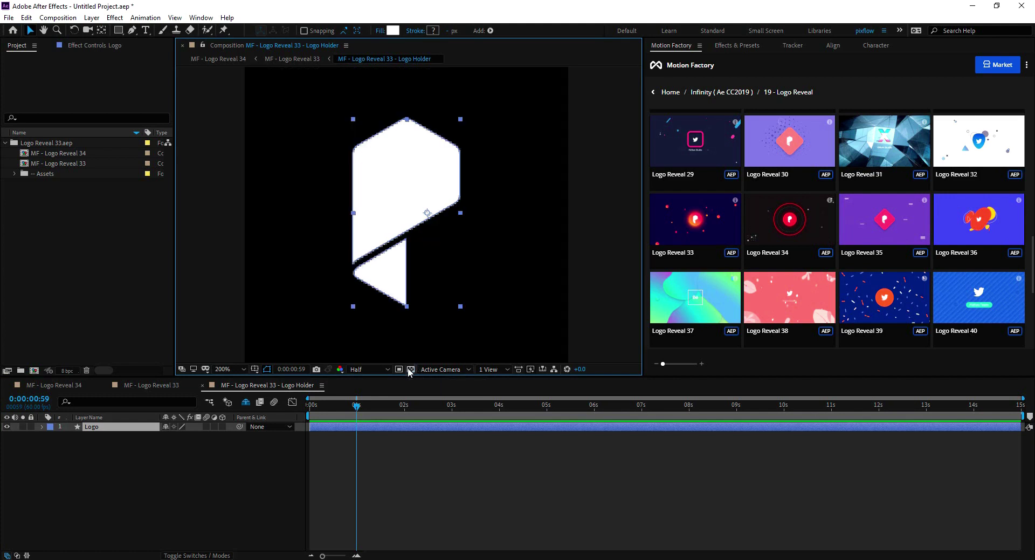
# Import twitter.psd as footage and place it above the Logo layer in Logo Holder
pyautogui.doubleClick(91, 318)
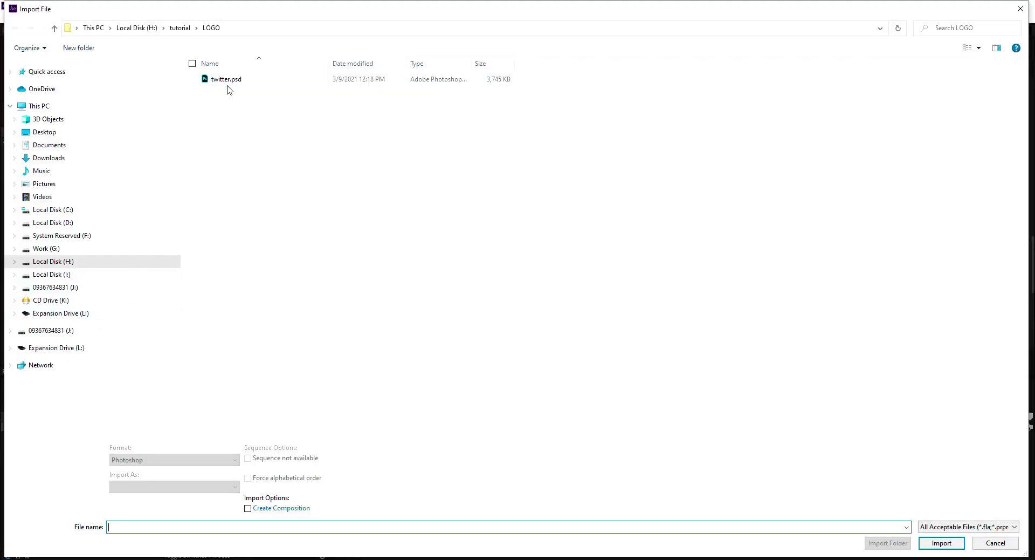
pyautogui.doubleClick(227, 81)
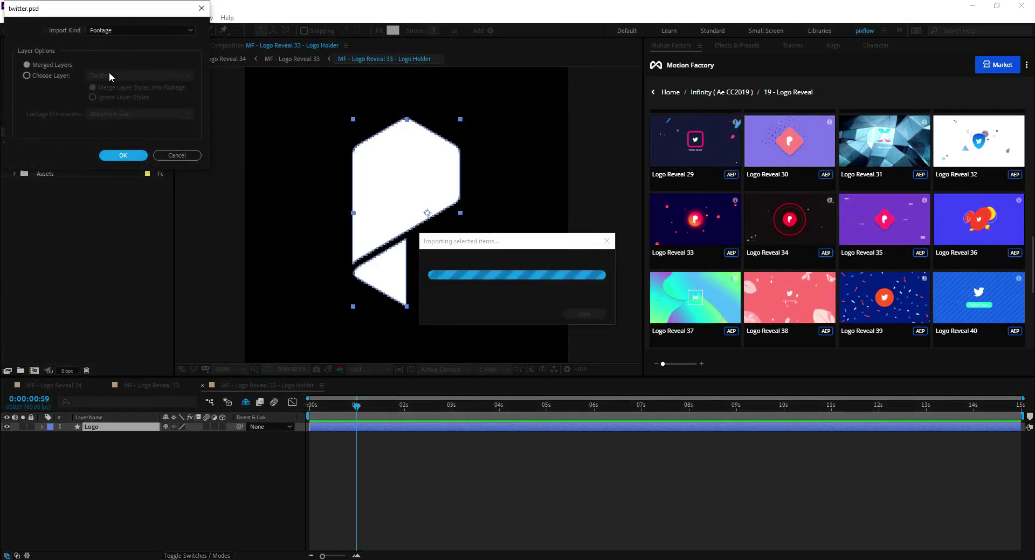
pyautogui.click(107, 155)
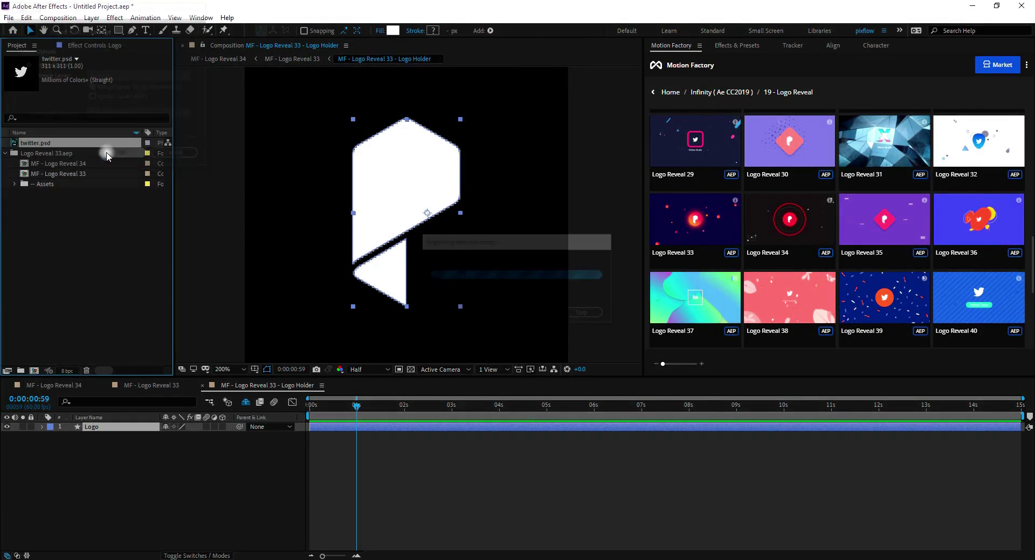
pyautogui.moveTo(22, 144); pyautogui.dragTo(117, 429)
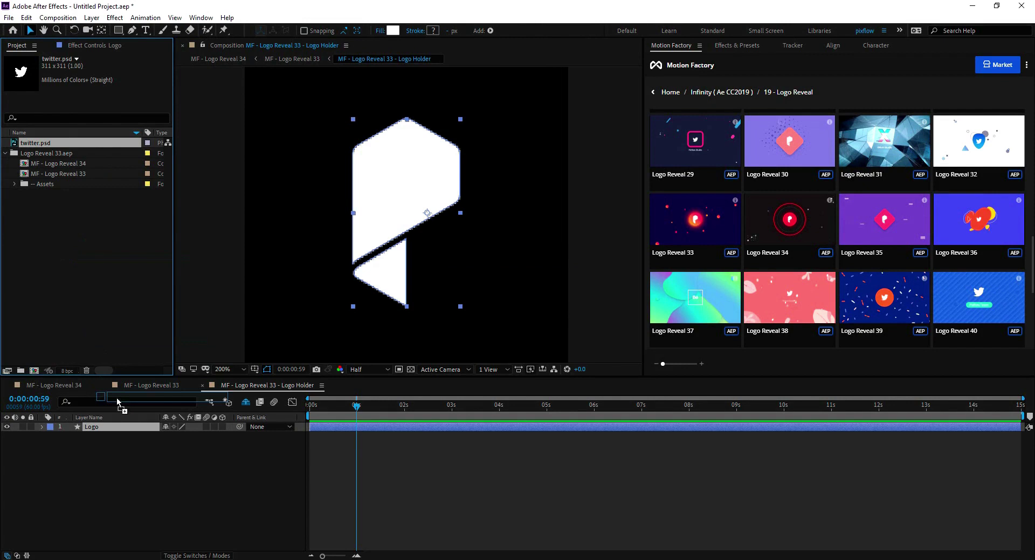
# Hide the Logo layer, scale twitter.psd to 109%, and nudge it slightly down
pyautogui.click(8, 427)
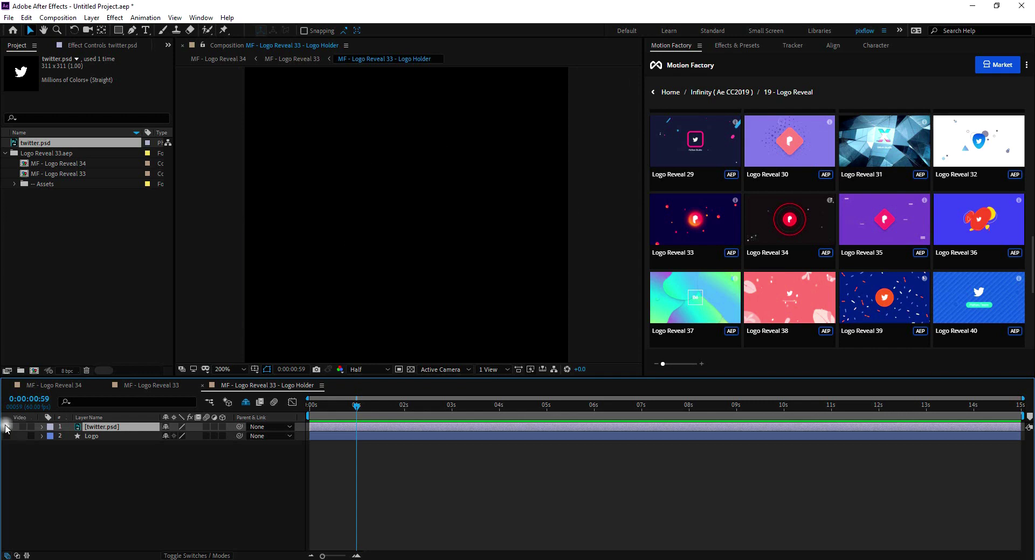
pyautogui.press(',')
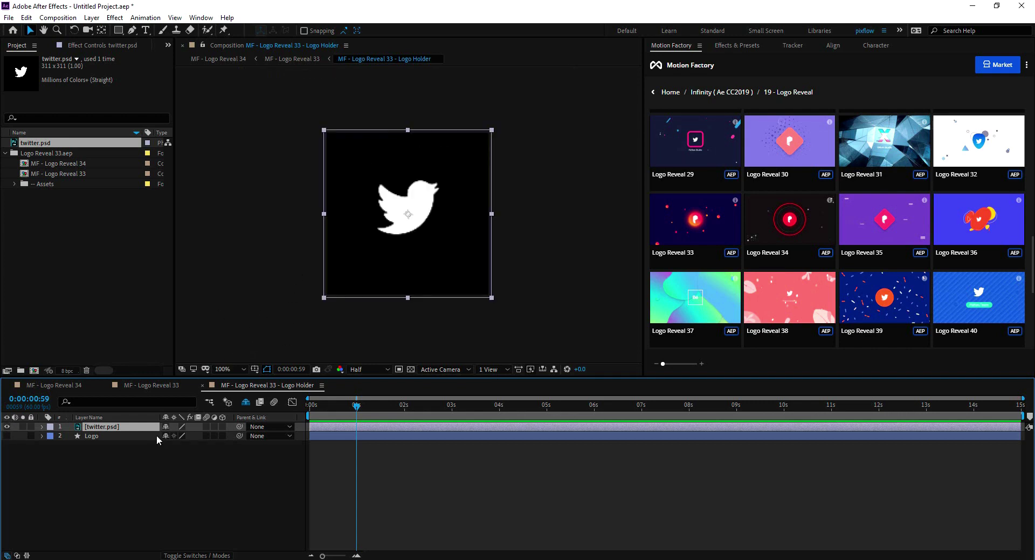
pyautogui.press('s')
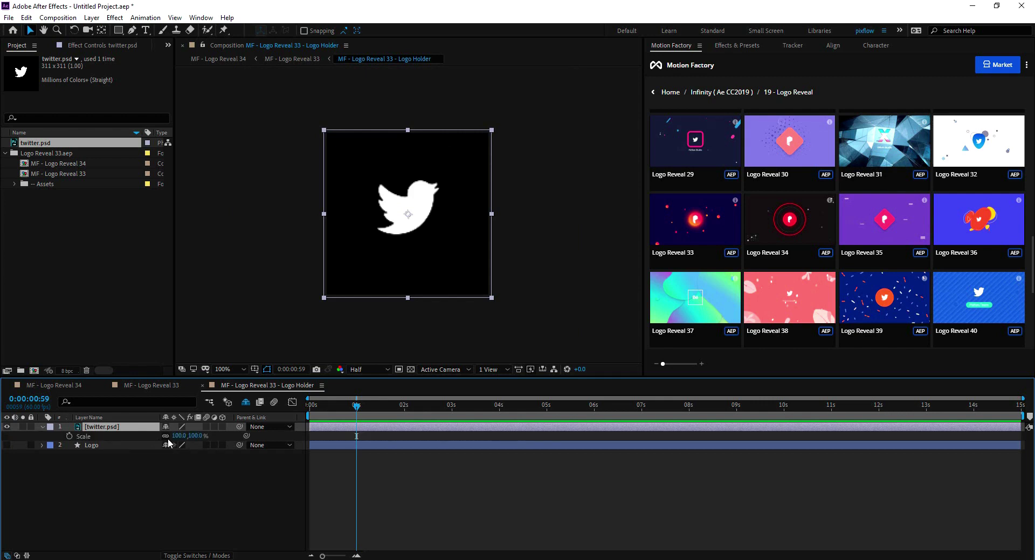
pyautogui.moveTo(177, 436); pyautogui.dragTo(200, 444)
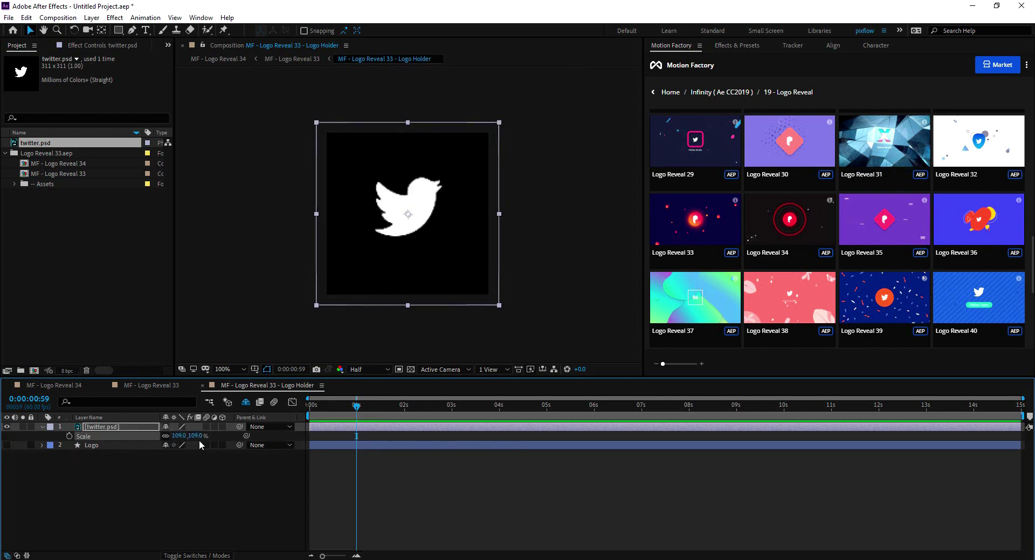
pyautogui.hotkey('shift', 'Down')
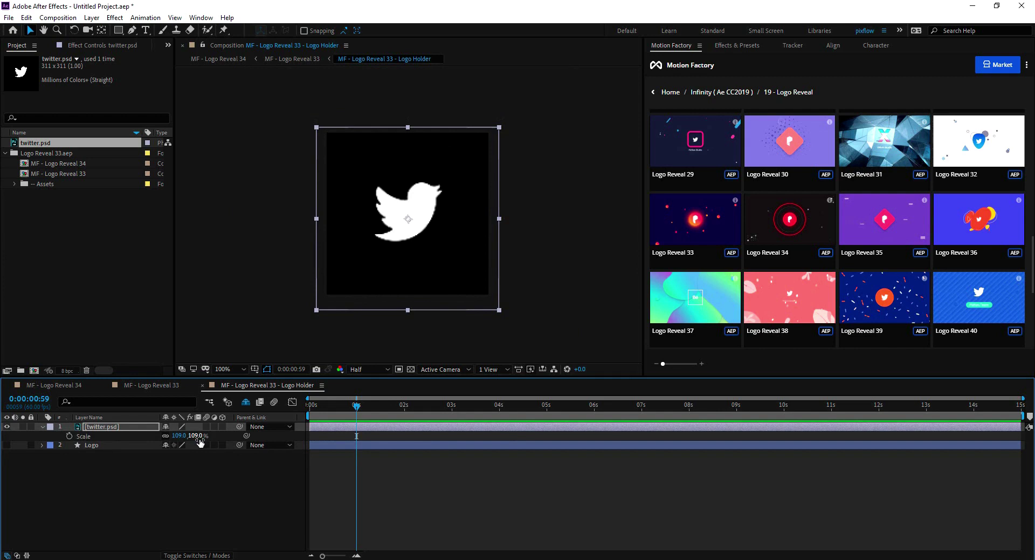
# Close the Logo Reveal 33 and Logo Holder timelines, preview the reveal, and park at 3:21
pyautogui.click(149, 386)
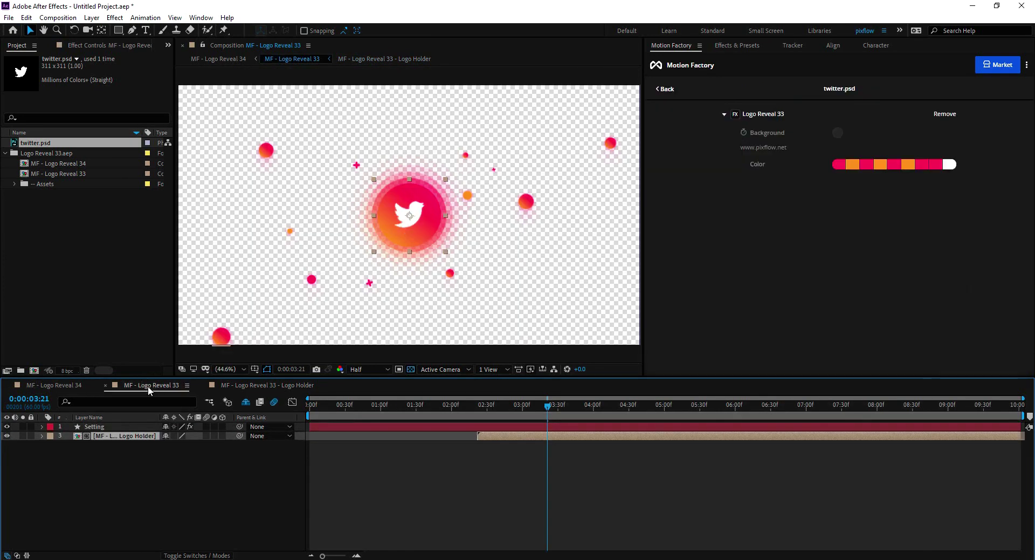
pyautogui.click(105, 385)
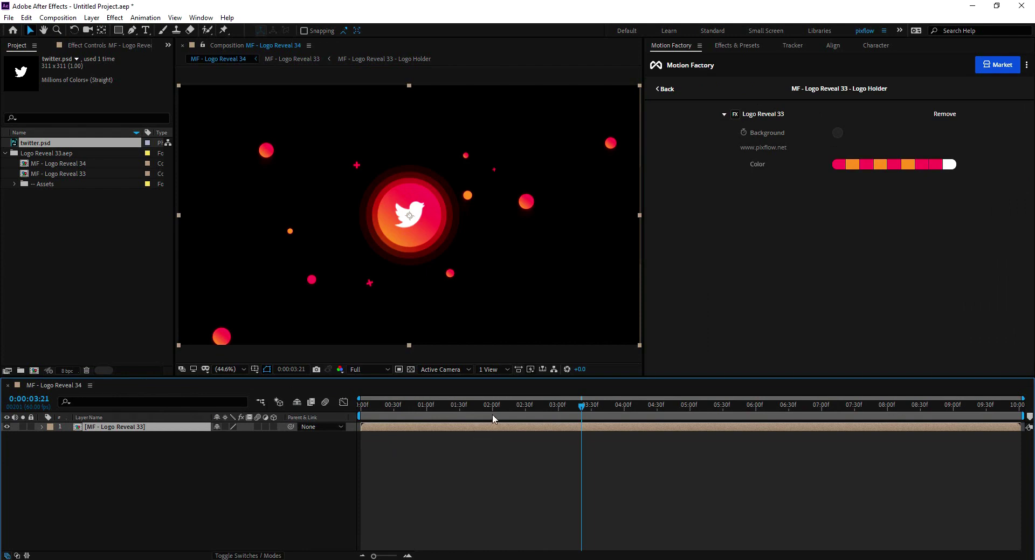
pyautogui.moveTo(494, 419); pyautogui.dragTo(340, 419)
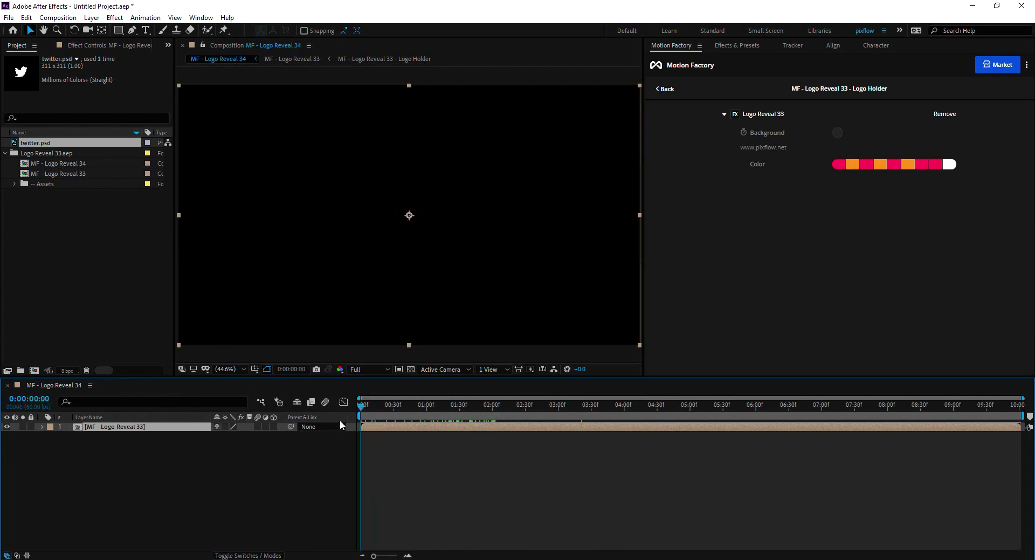
pyautogui.press('space')
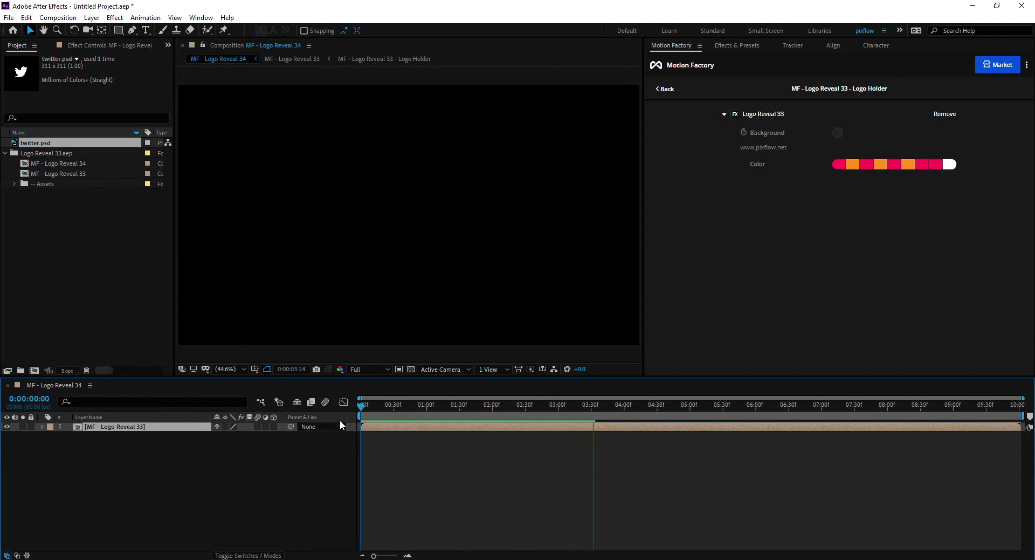
pyautogui.press('space')
pyautogui.moveTo(489, 415); pyautogui.dragTo(583, 418)
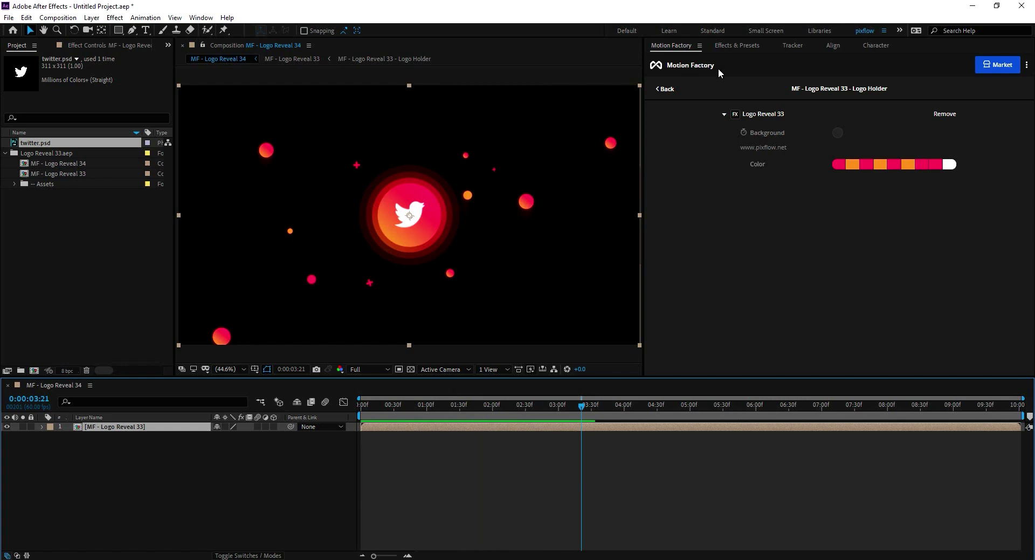
# Return to the Motion Factory Infinity categories and open 03 - Background
pyautogui.click(671, 95)
pyautogui.click(717, 92)
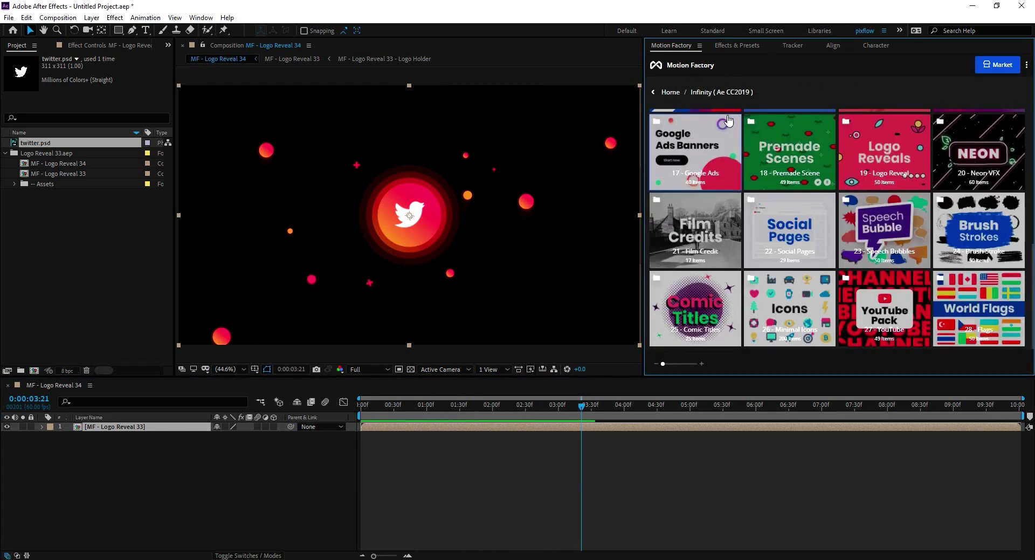
pyautogui.scroll(3, 792, 239)
pyautogui.scroll(1, 791, 239)
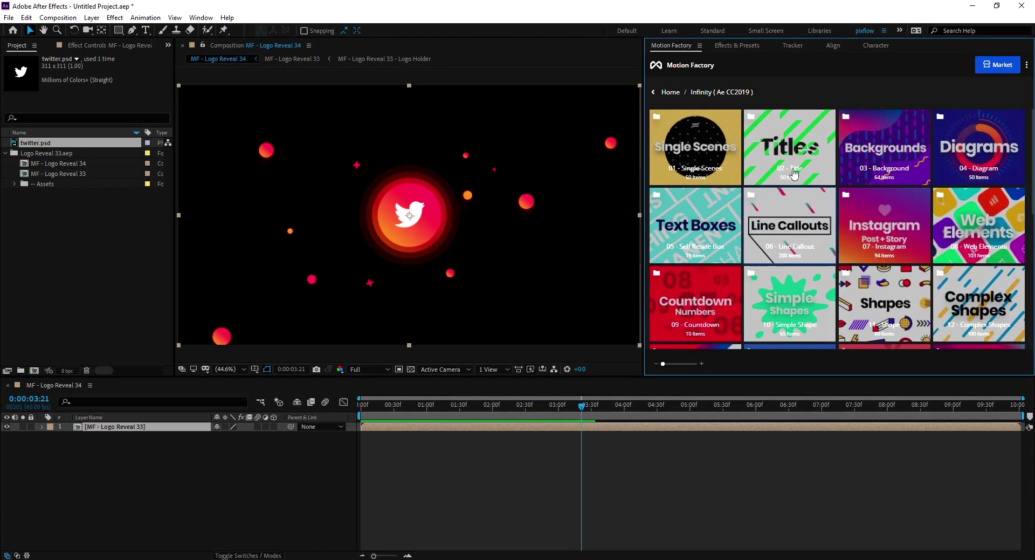
pyautogui.click(869, 164)
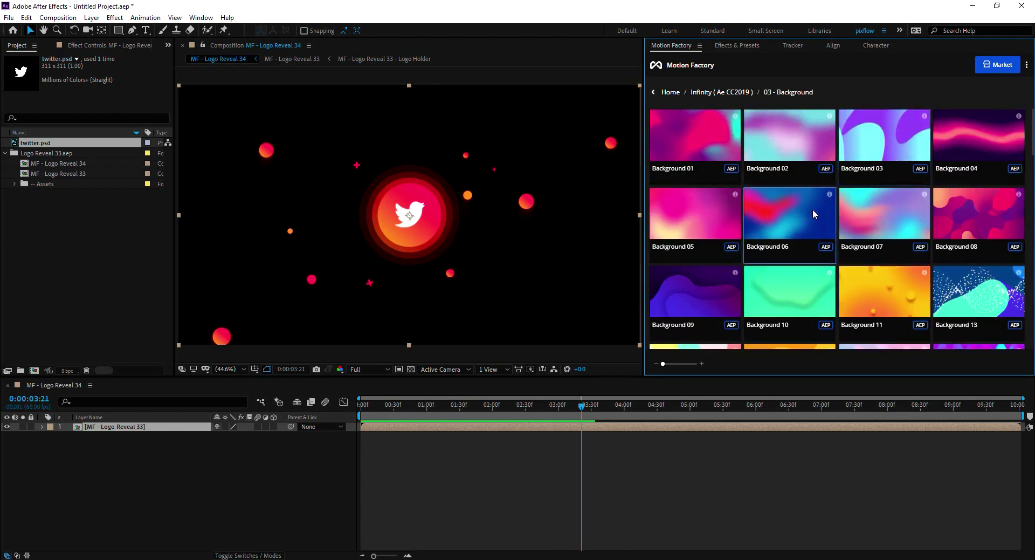
# Import Background 39 and select its MF - Background 39 composition in the Project panel
pyautogui.scroll(-2, 867, 210)
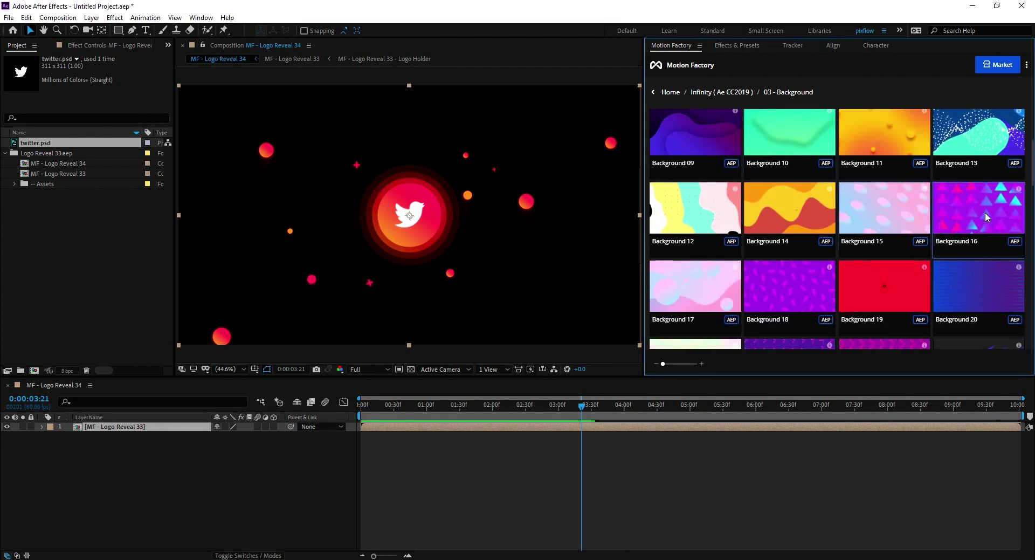
pyautogui.scroll(-2, 983, 213)
pyautogui.scroll(-2, 892, 216)
pyautogui.scroll(-2, 885, 245)
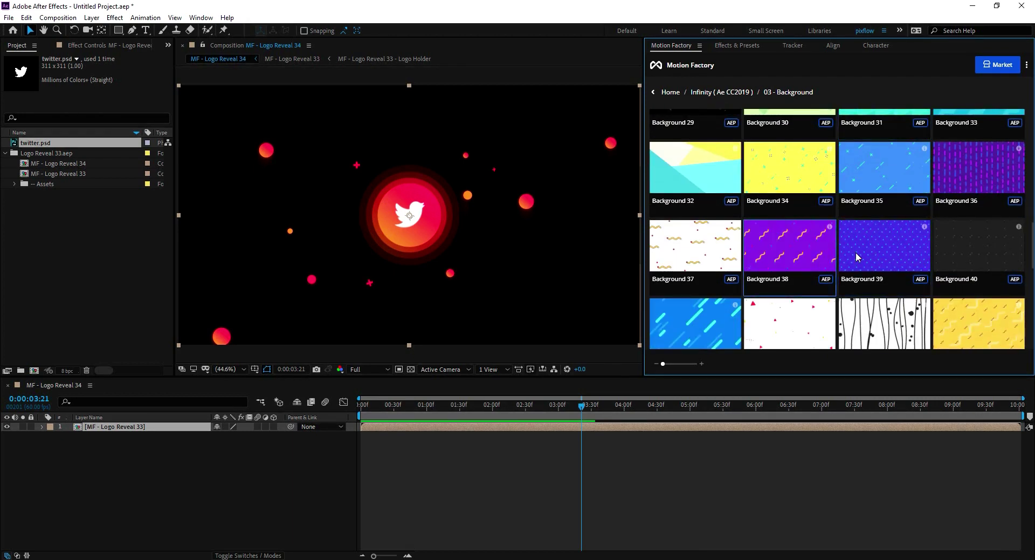
pyautogui.click(877, 245)
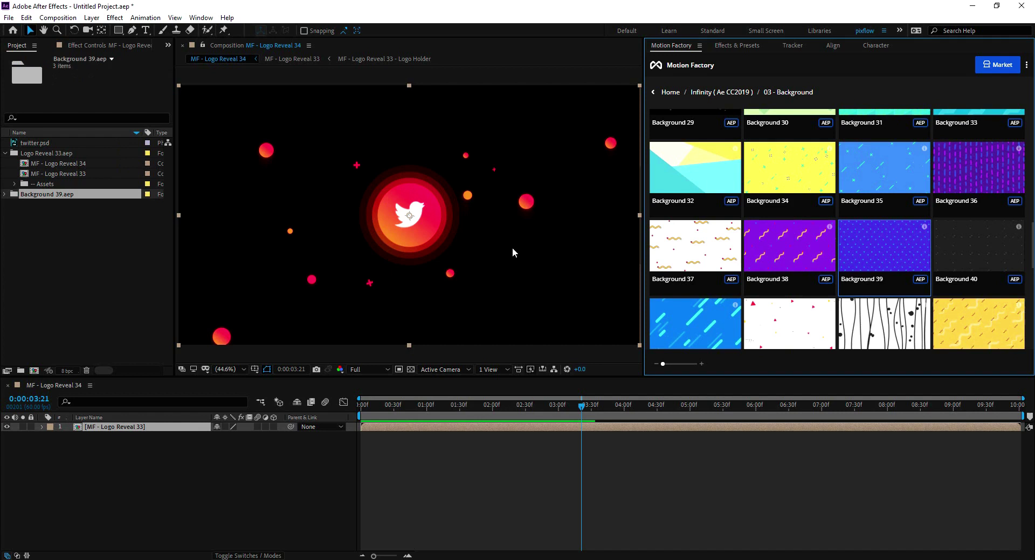
pyautogui.click(5, 194)
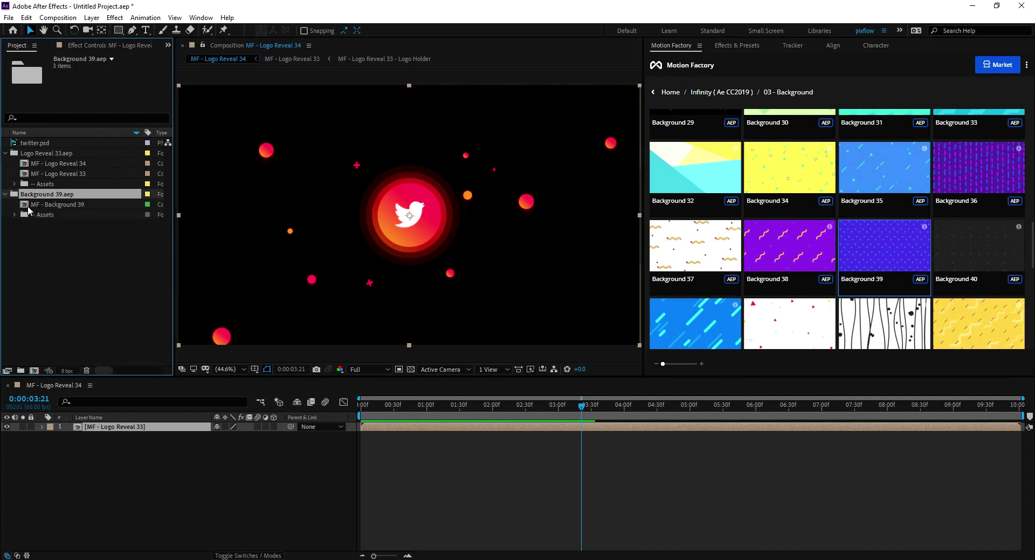
pyautogui.click(35, 206)
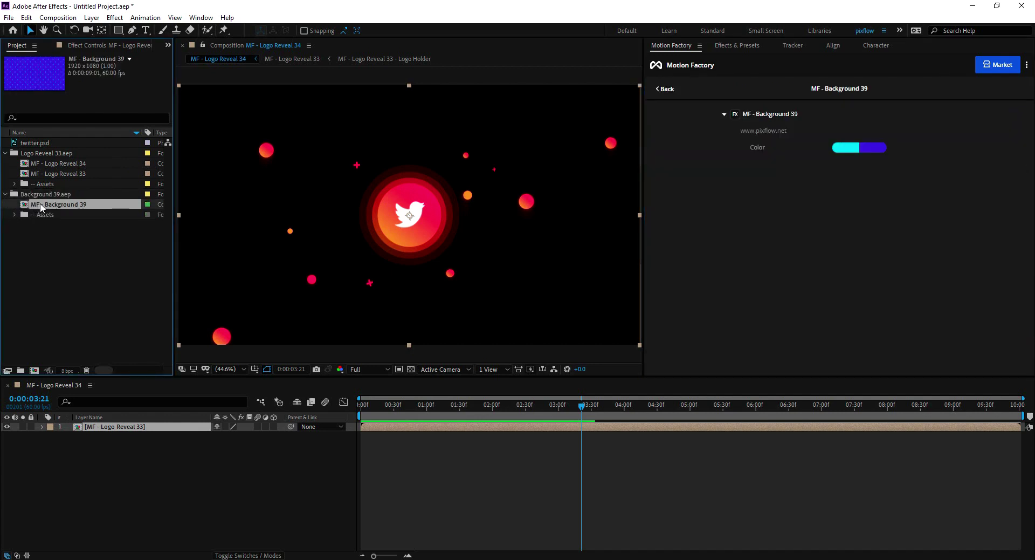
# Place MF - Background 39 beneath the logo and set its base colour to deep dark purple
pyautogui.moveTo(45, 204); pyautogui.dragTo(142, 458)
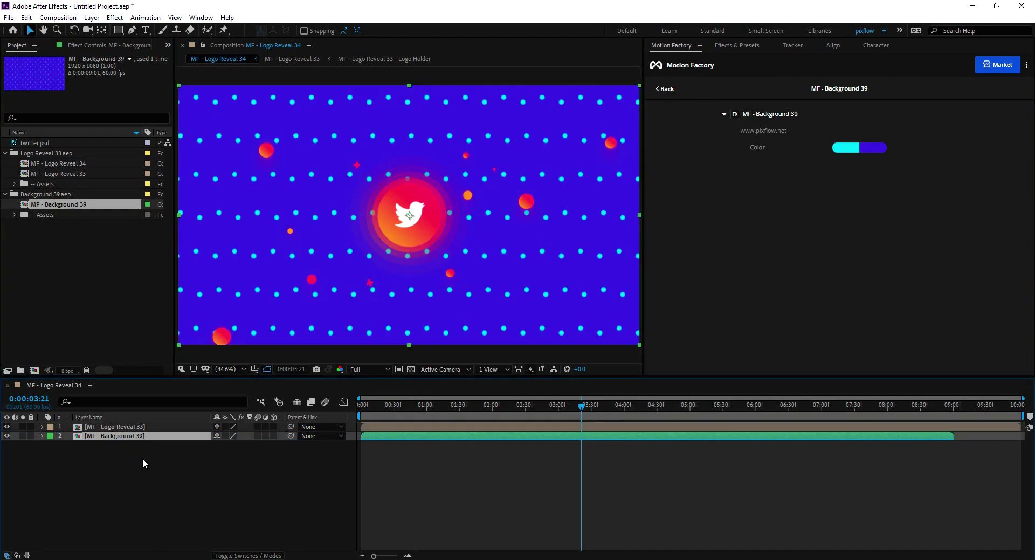
pyautogui.moveTo(370, 408); pyautogui.dragTo(596, 415)
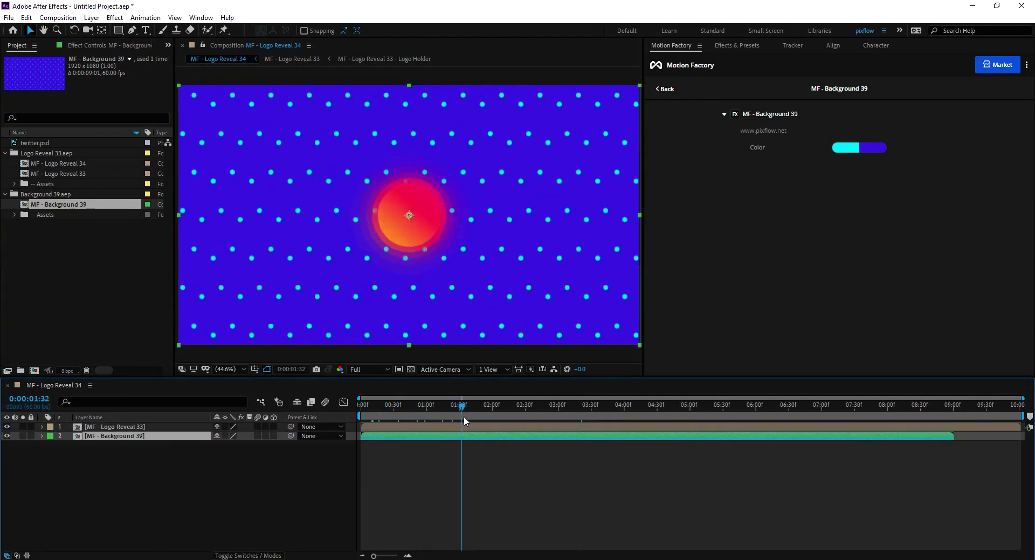
pyautogui.click(872, 147)
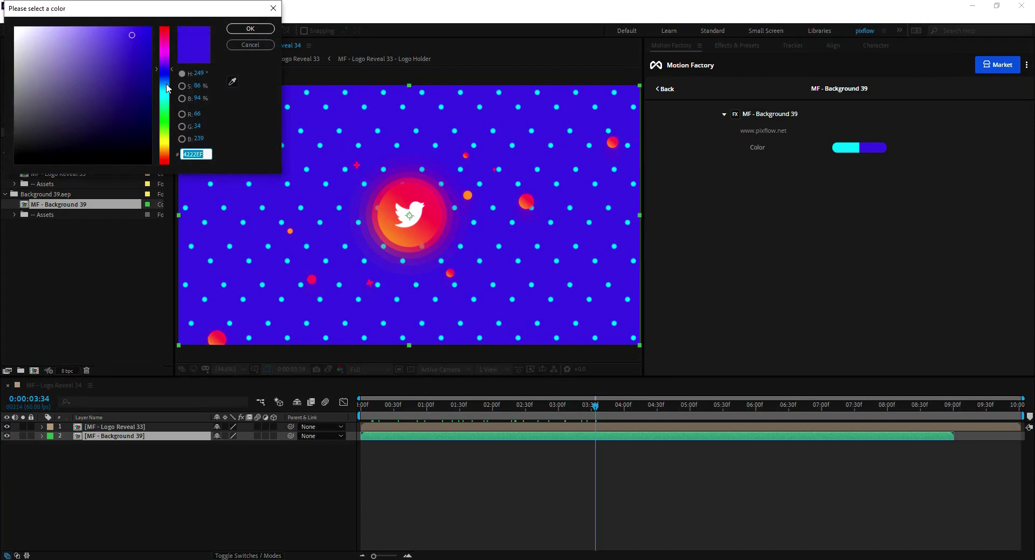
pyautogui.moveTo(168, 70); pyautogui.dragTo(169, 117)
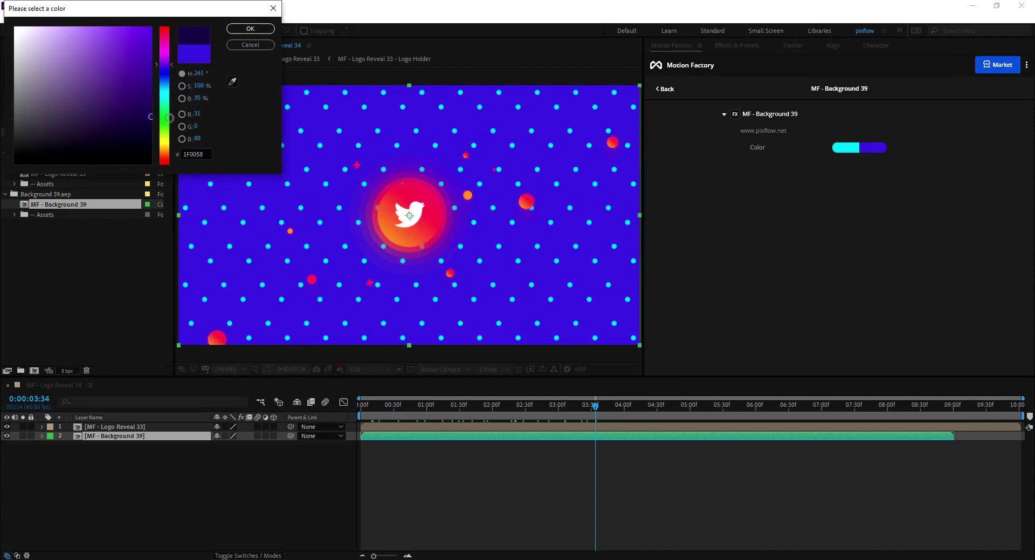
pyautogui.moveTo(171, 66); pyautogui.dragTo(170, 60)
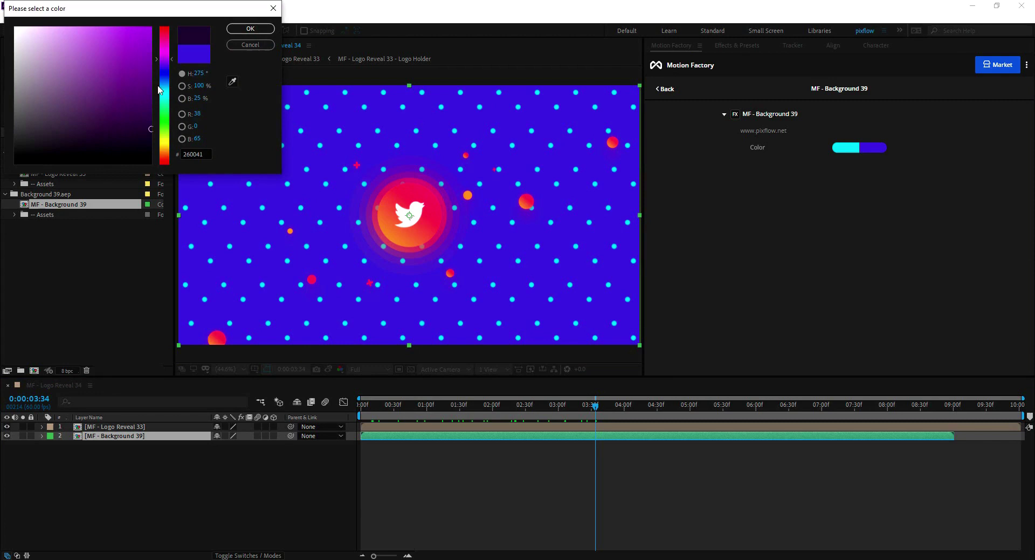
pyautogui.click(250, 28)
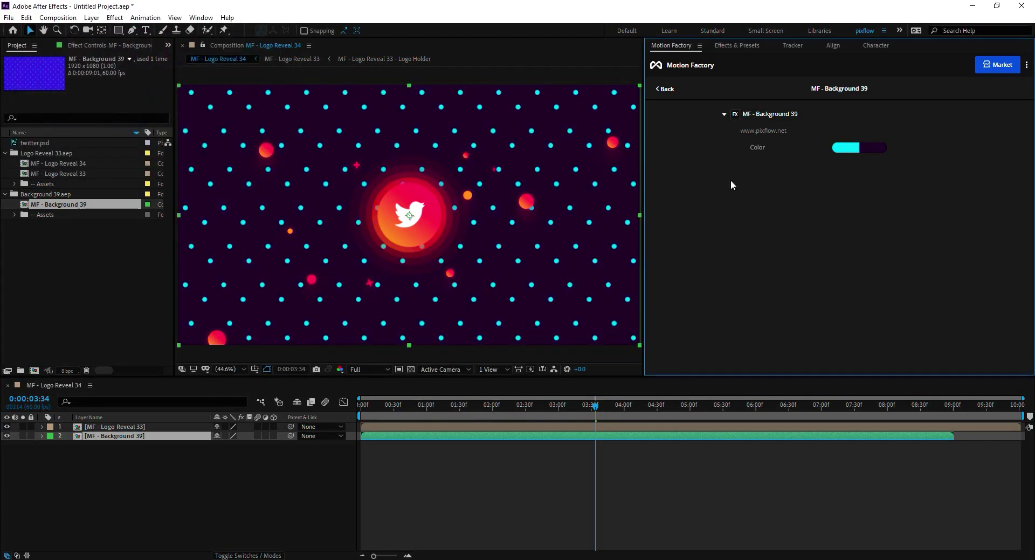
# Recolour the dots with orange sampled from the glowing logo, then preview the composition
pyautogui.click(842, 156)
pyautogui.click(232, 81)
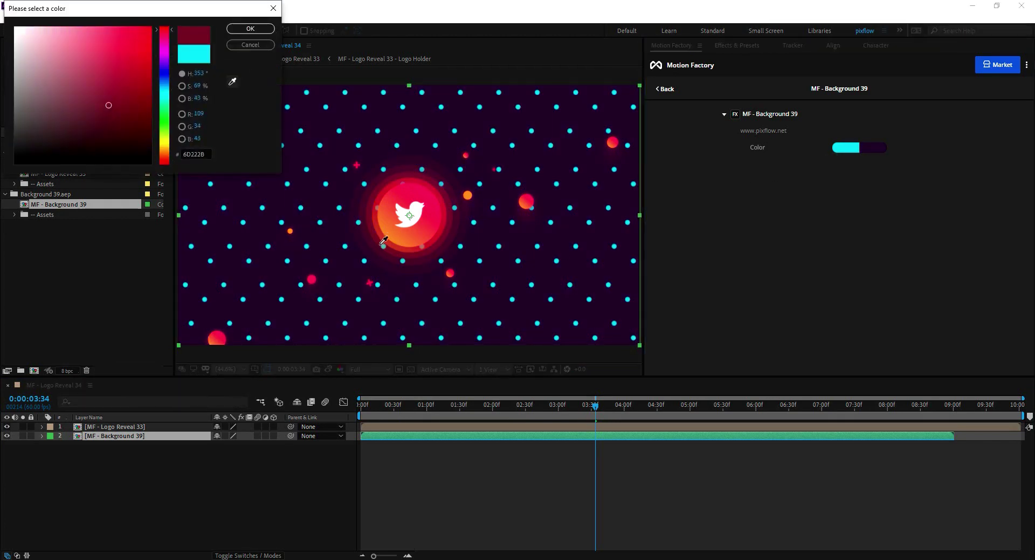
pyautogui.click(384, 240)
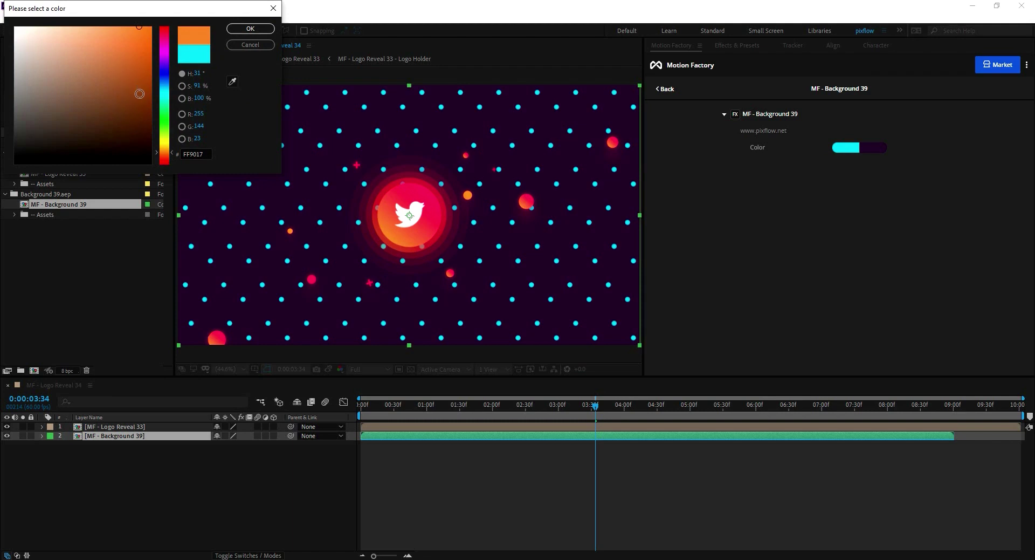
pyautogui.click(252, 30)
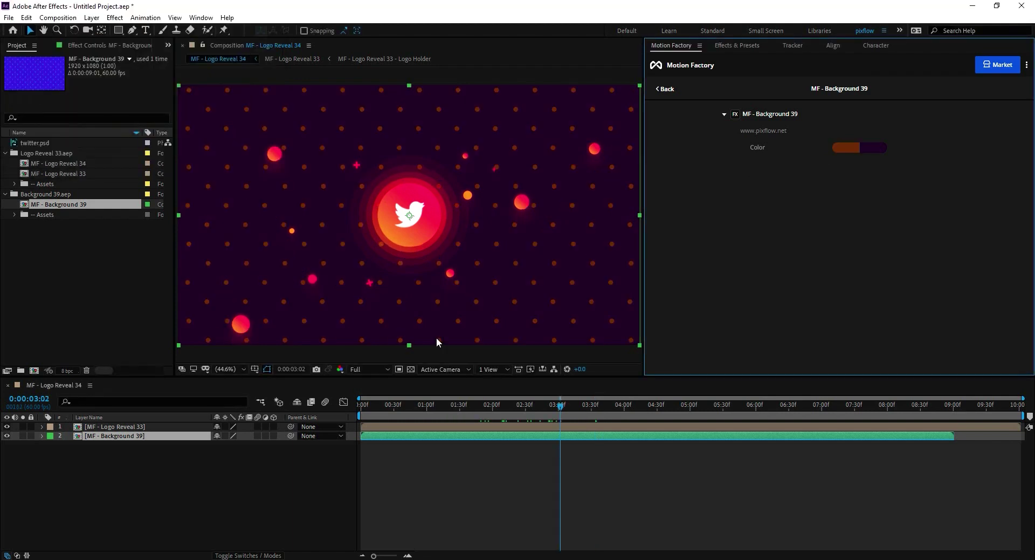
pyautogui.moveTo(560, 405)
pyautogui.mouseDown()
pyautogui.moveTo(641, 406)
pyautogui.moveTo(276, 413)
pyautogui.mouseUp()
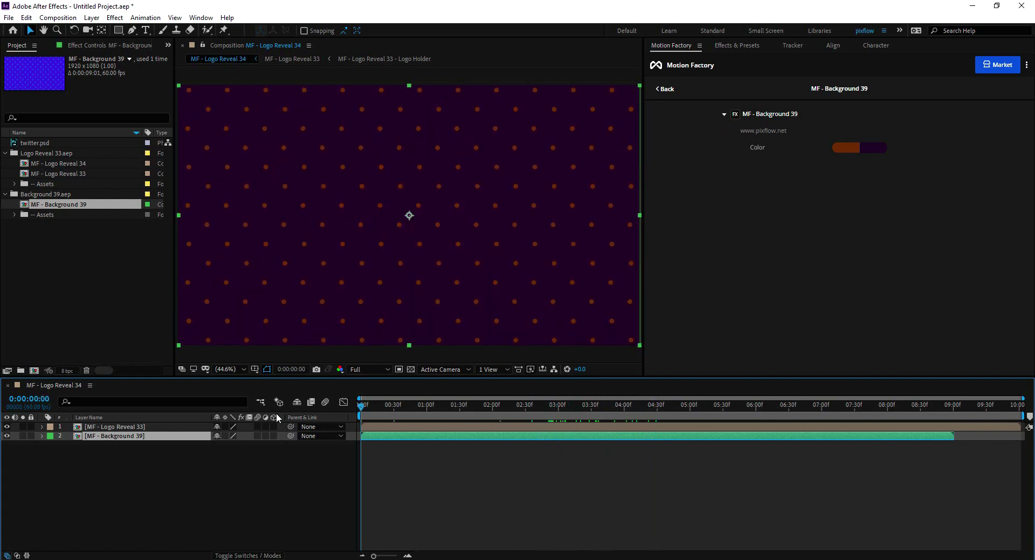
pyautogui.press('space')
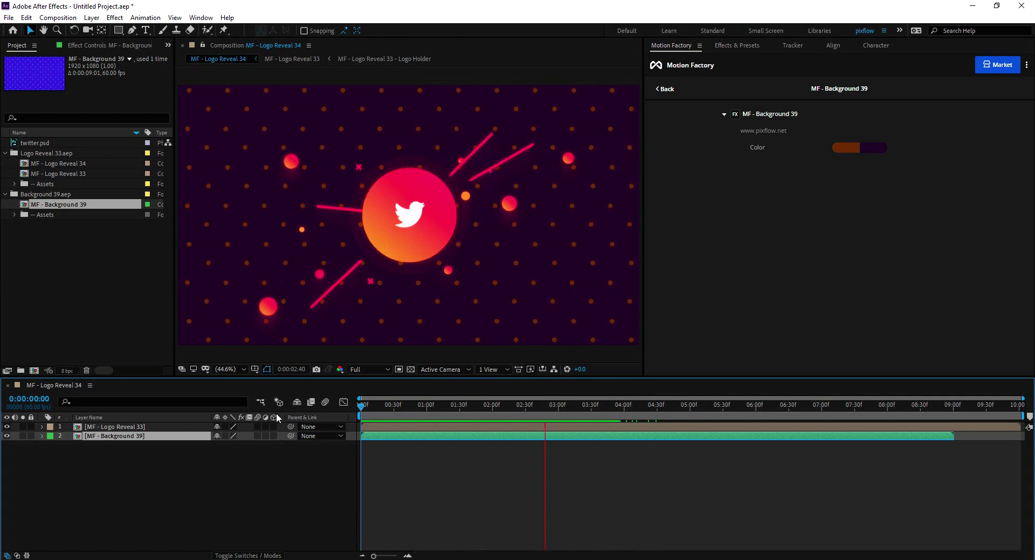
pyautogui.press('space')
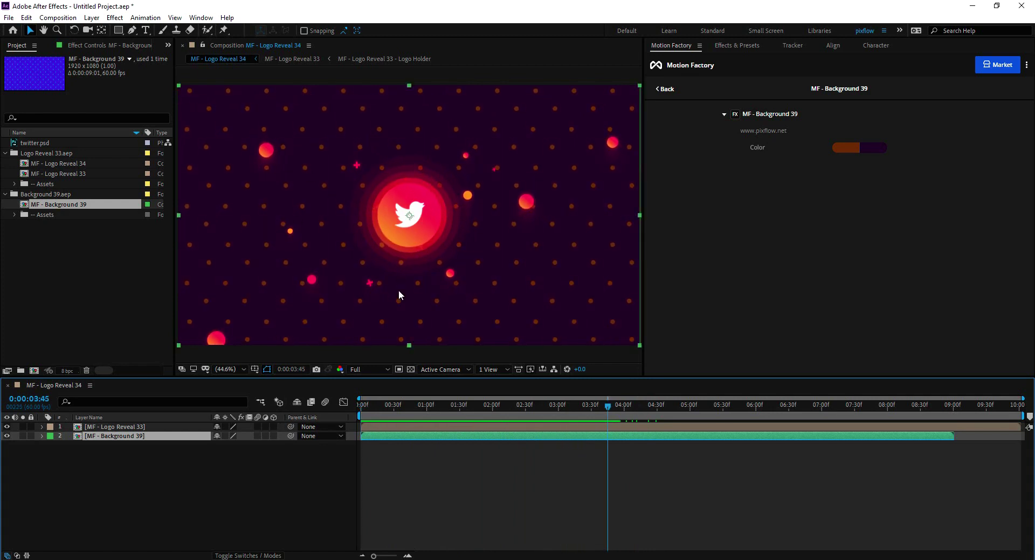
# Navigate back through the Motion Factory categories, past Comic Titles, into 05 - Self Resize Box
pyautogui.click(667, 89)
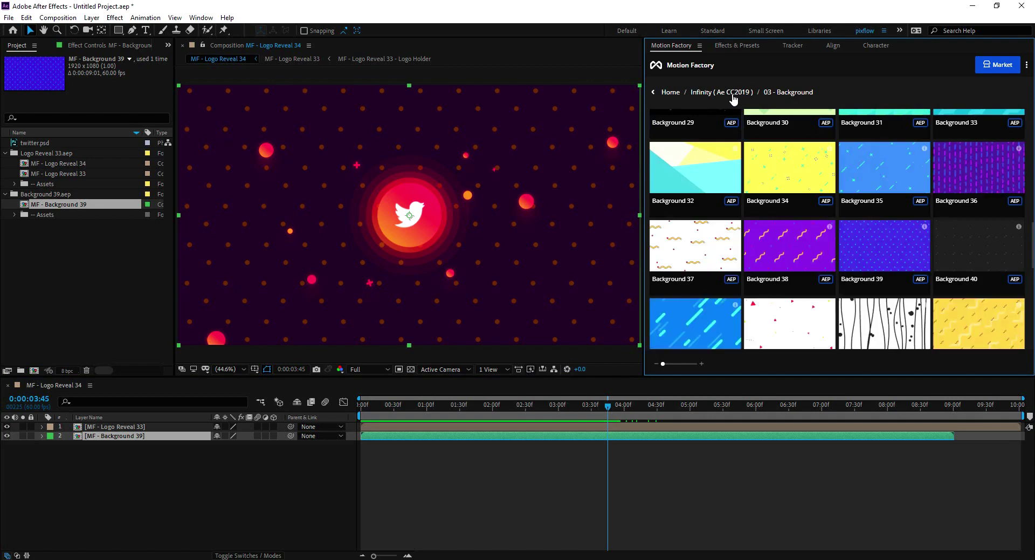
pyautogui.click(734, 92)
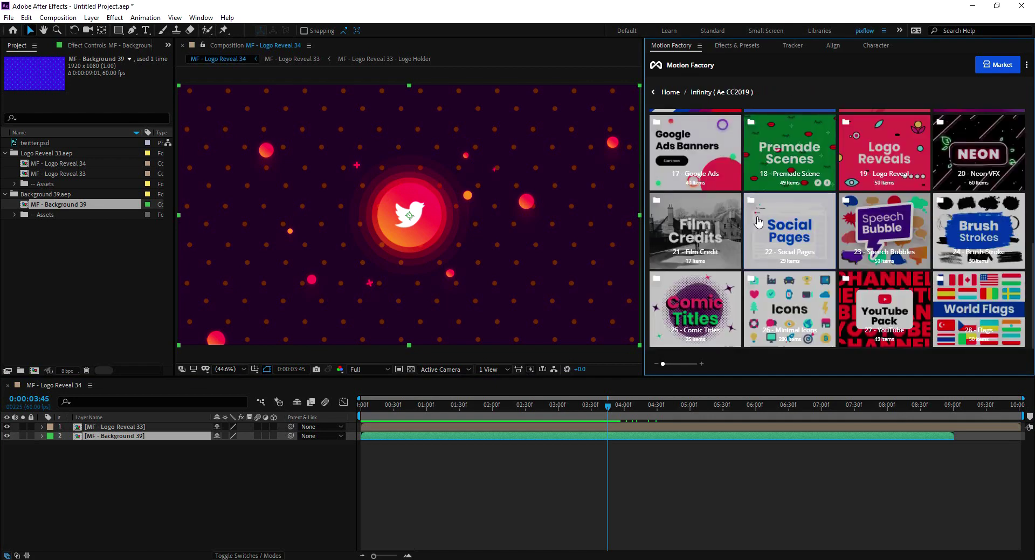
pyautogui.click(701, 305)
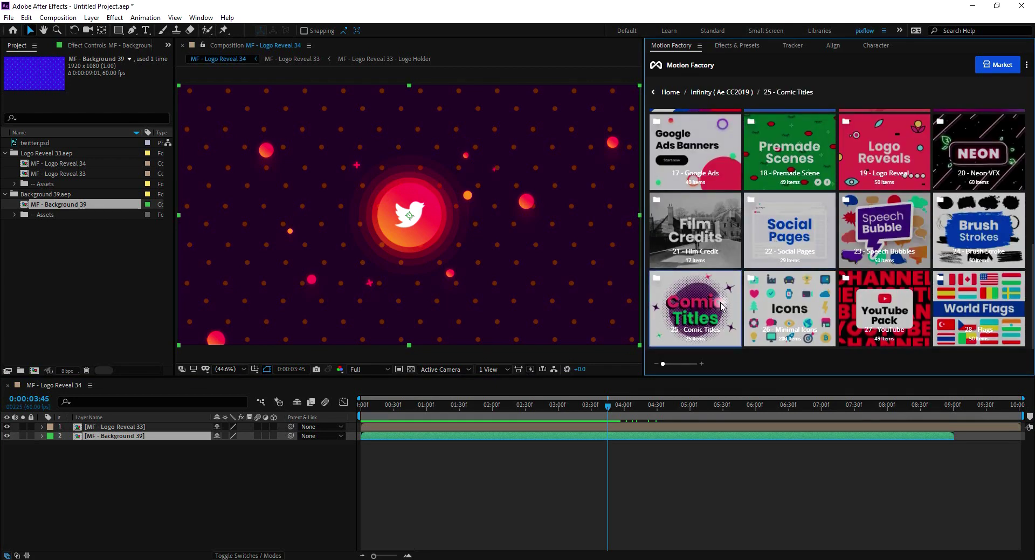
pyautogui.click(702, 97)
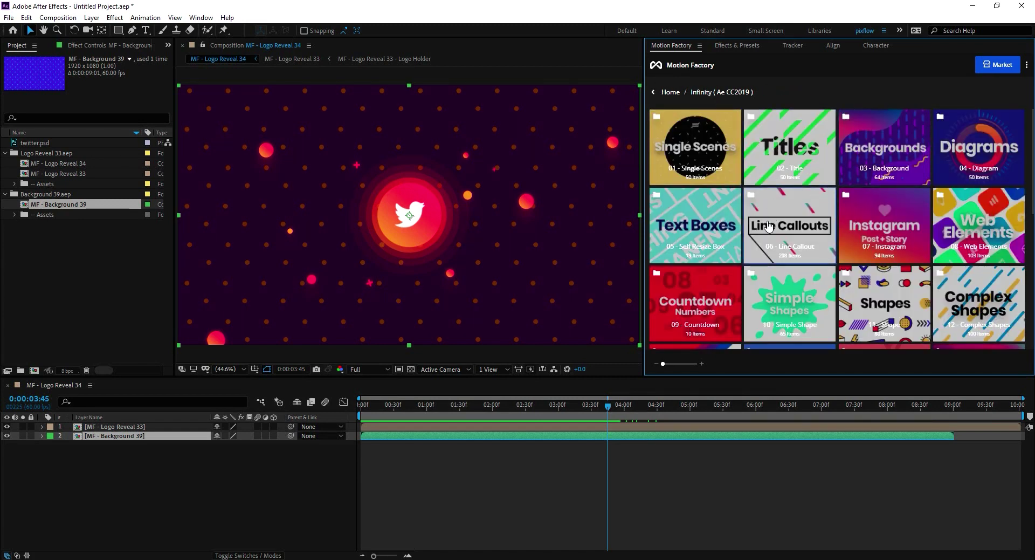
pyautogui.click(713, 231)
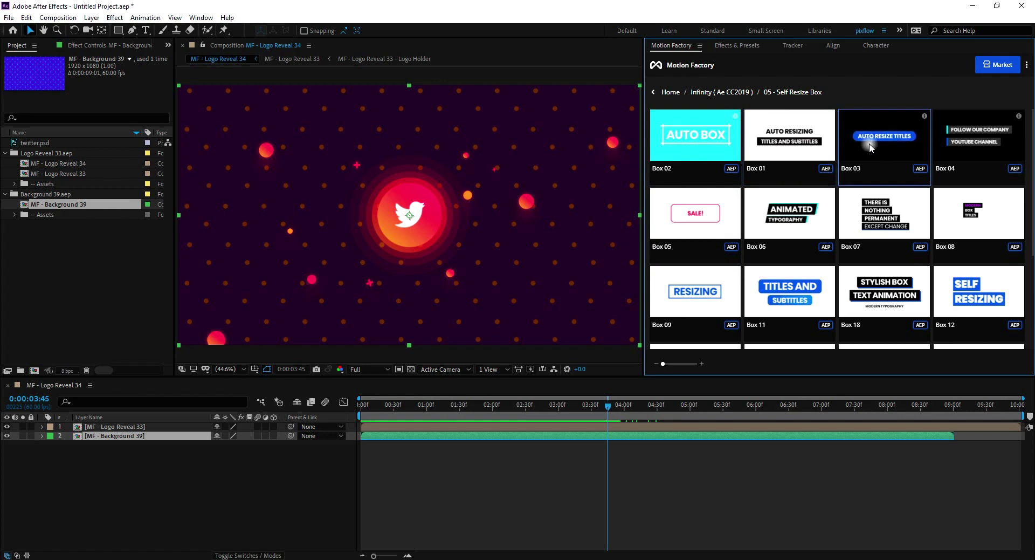
# Add the MF - Box 03 title to the logo composition with its Background turned off
pyautogui.click(5, 194)
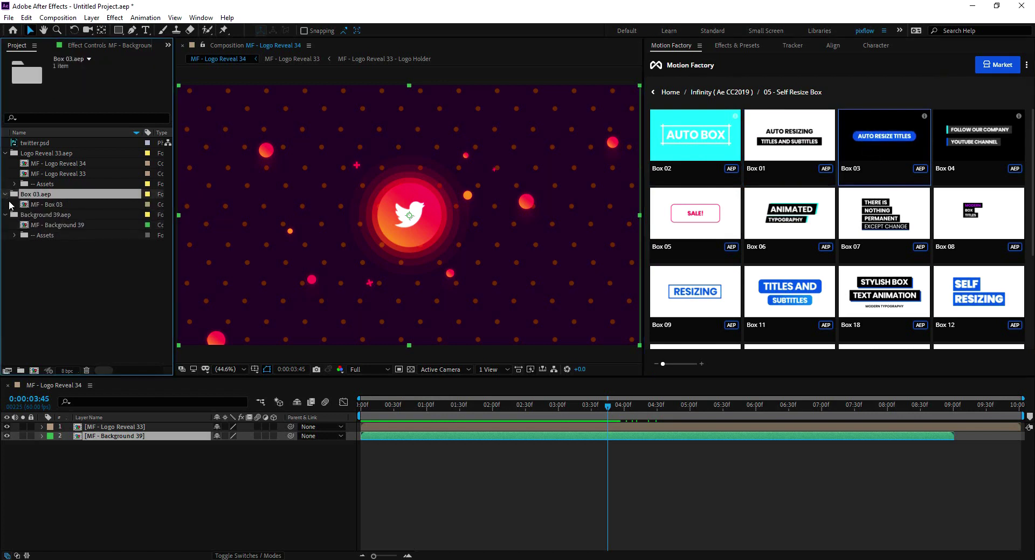
pyautogui.moveTo(43, 204)
pyautogui.mouseDown()
pyautogui.moveTo(144, 391)
pyautogui.moveTo(143, 430)
pyautogui.mouseUp()
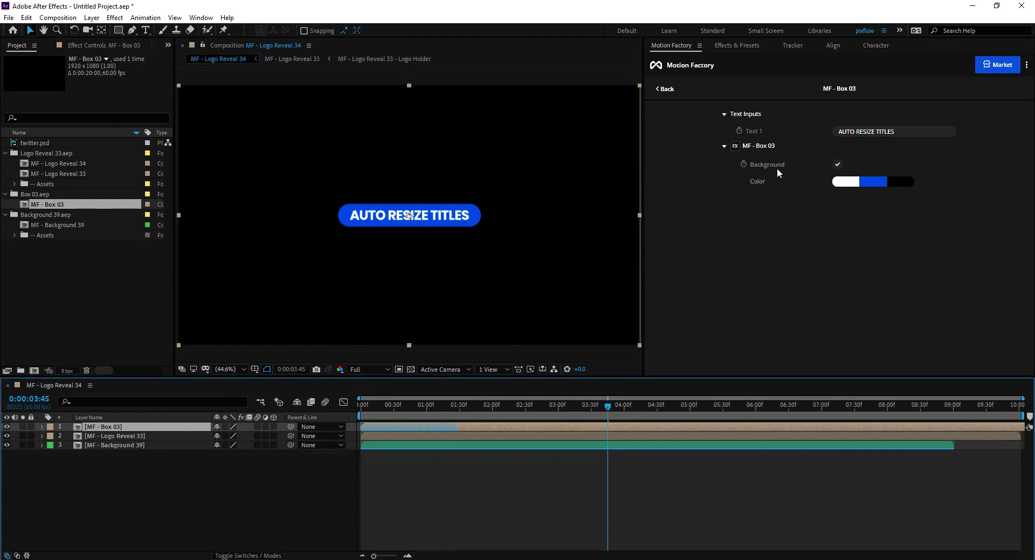
pyautogui.click(839, 168)
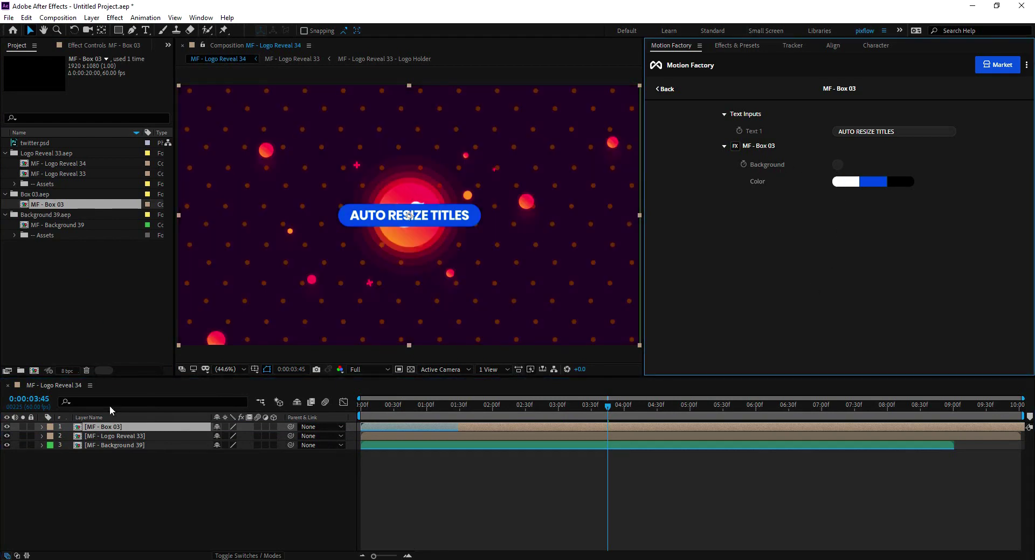
# Move the title below the Twitter circle and scale it down to about 71%
pyautogui.click(99, 427)
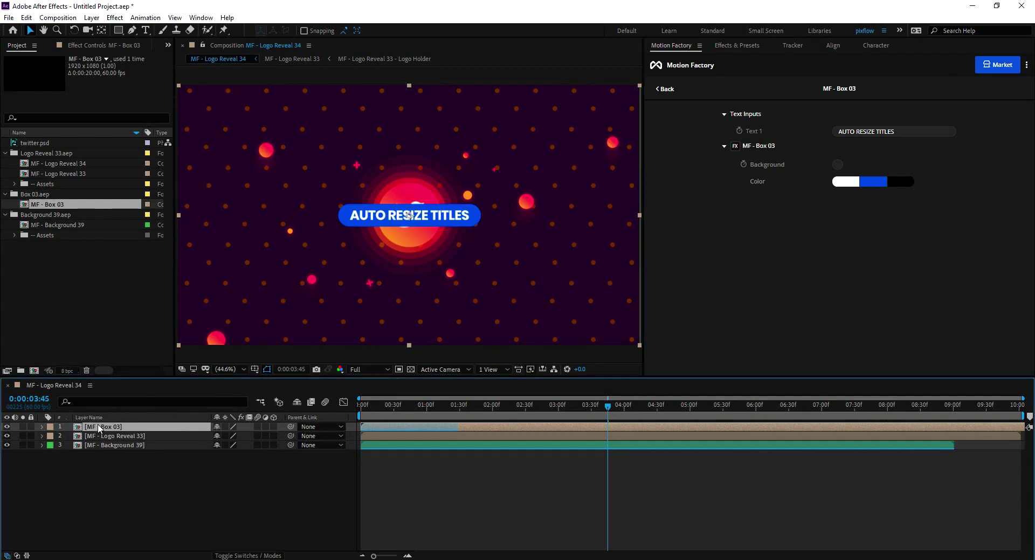
pyautogui.press('Return')
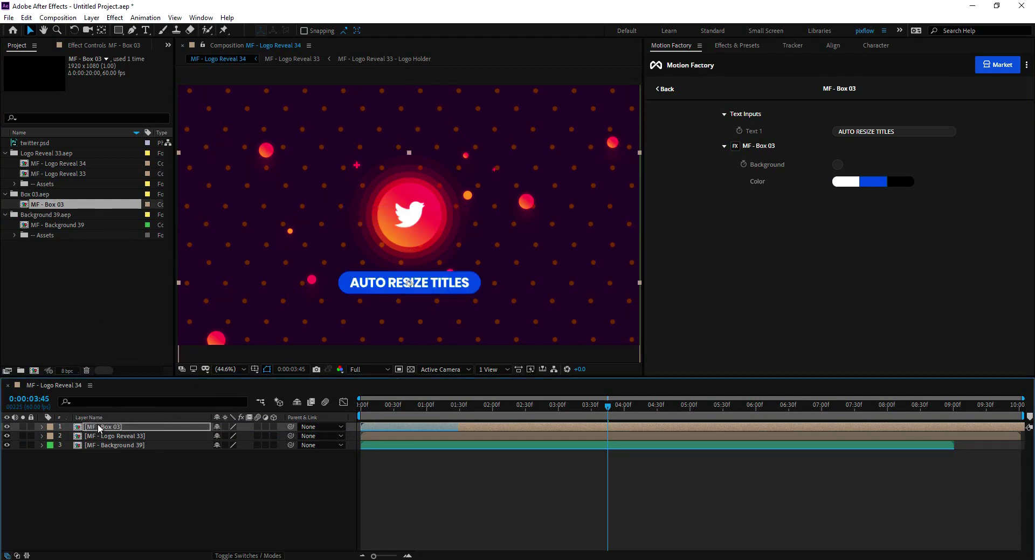
pyautogui.press('s')
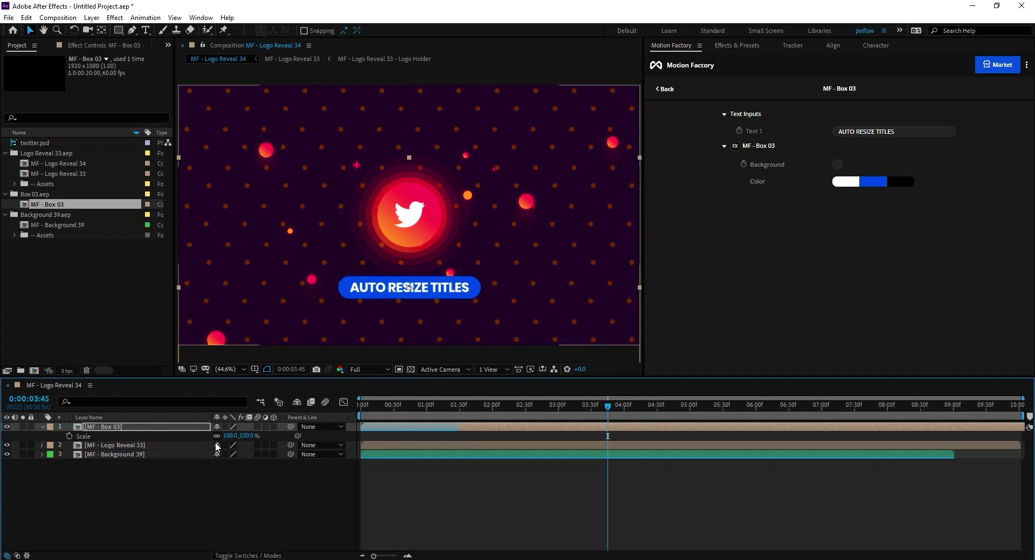
pyautogui.moveTo(231, 435); pyautogui.dragTo(219, 442)
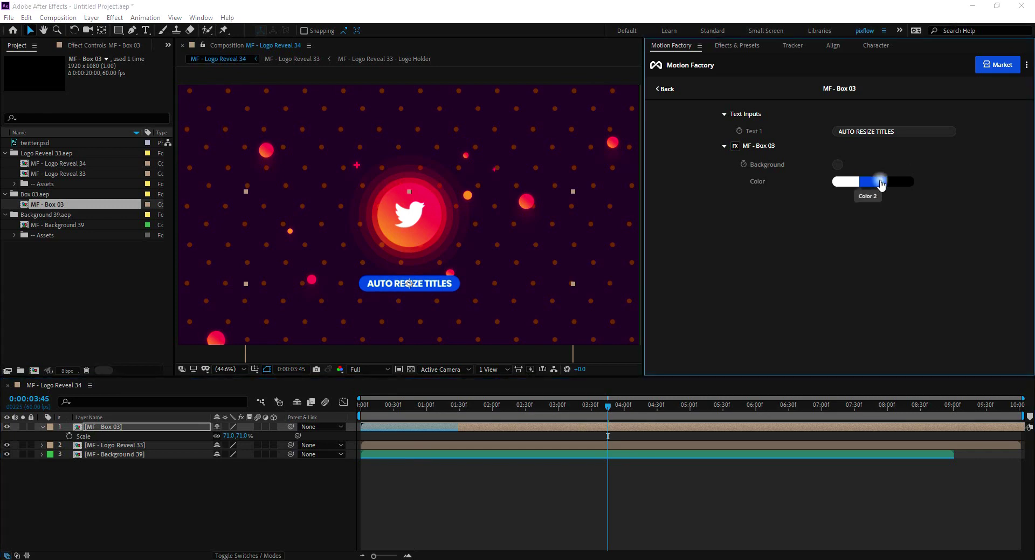
# Color the title pill with a brightened purple sampled from the background
pyautogui.click(874, 182)
pyautogui.click(230, 83)
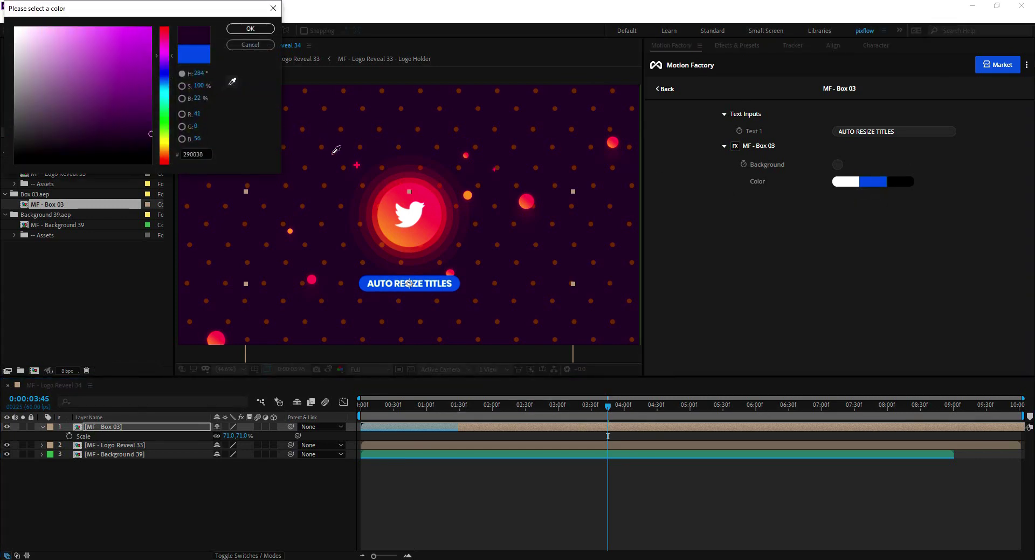
pyautogui.click(330, 125)
pyautogui.click(152, 103)
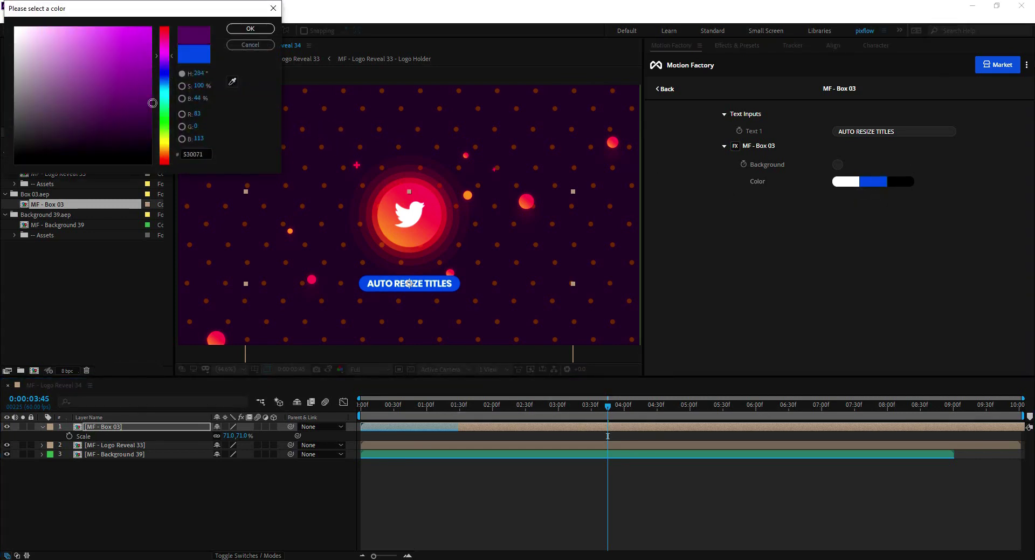
pyautogui.click(246, 30)
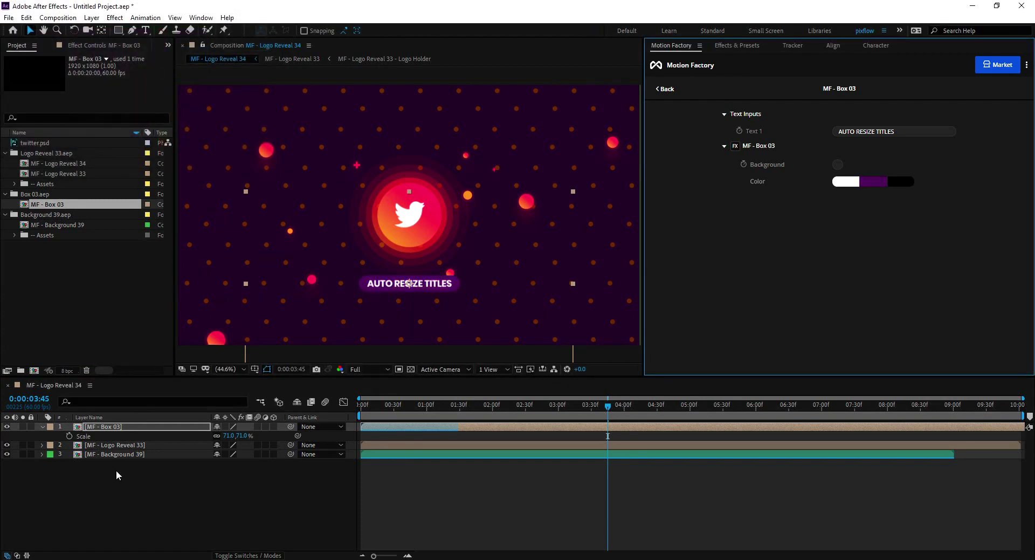
# Replace the title's 'AUTO RESIZE TITLES' text with 'pixflow/twitter'
pyautogui.click(109, 488)
pyautogui.click(106, 427)
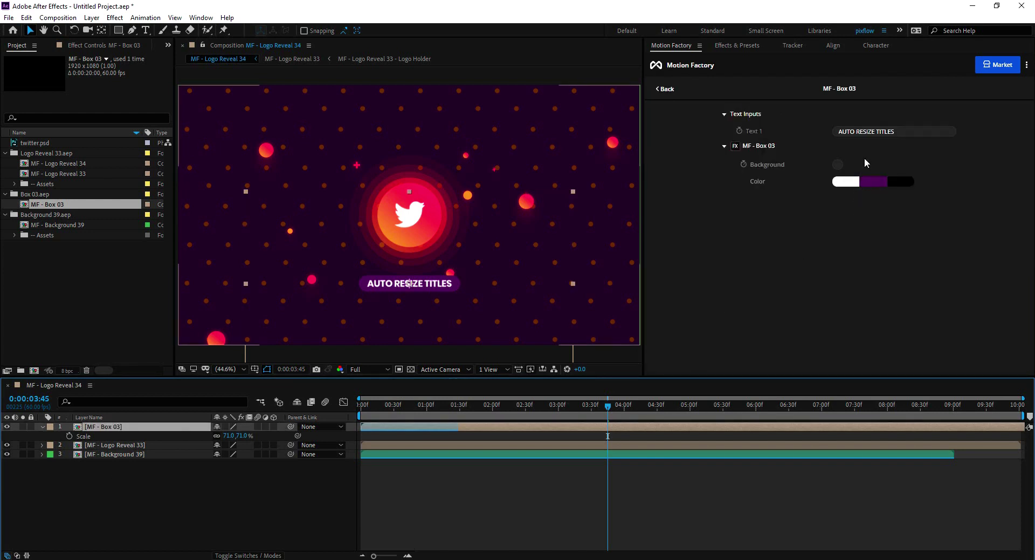
pyautogui.click(902, 131)
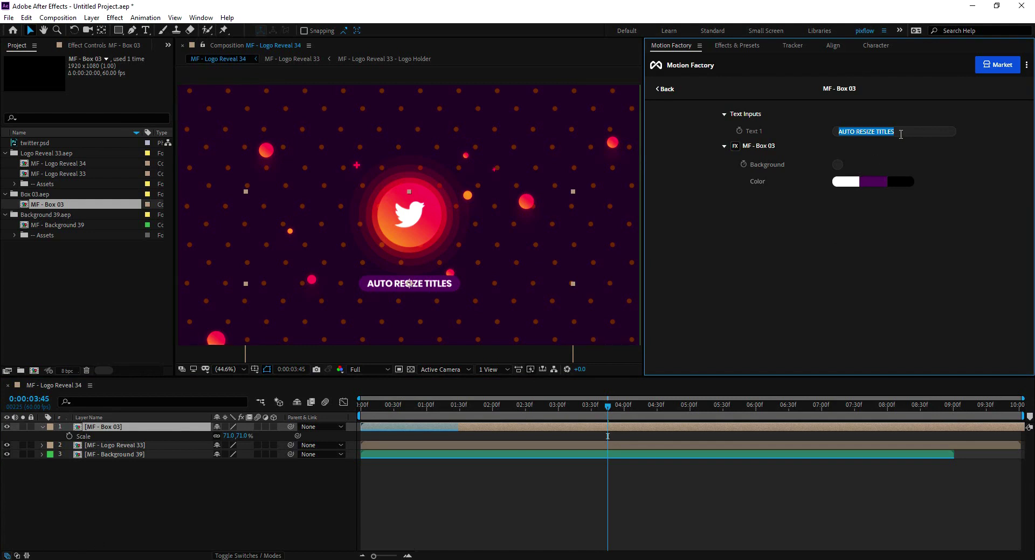
pyautogui.press('BackSpace')
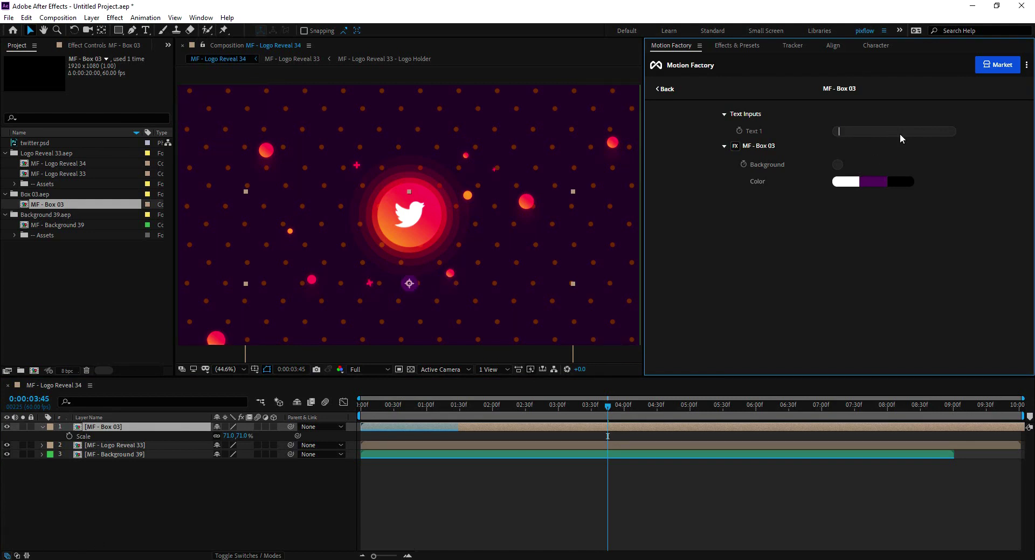
pyautogui.write('pix')
pyautogui.write('flow/twitte')
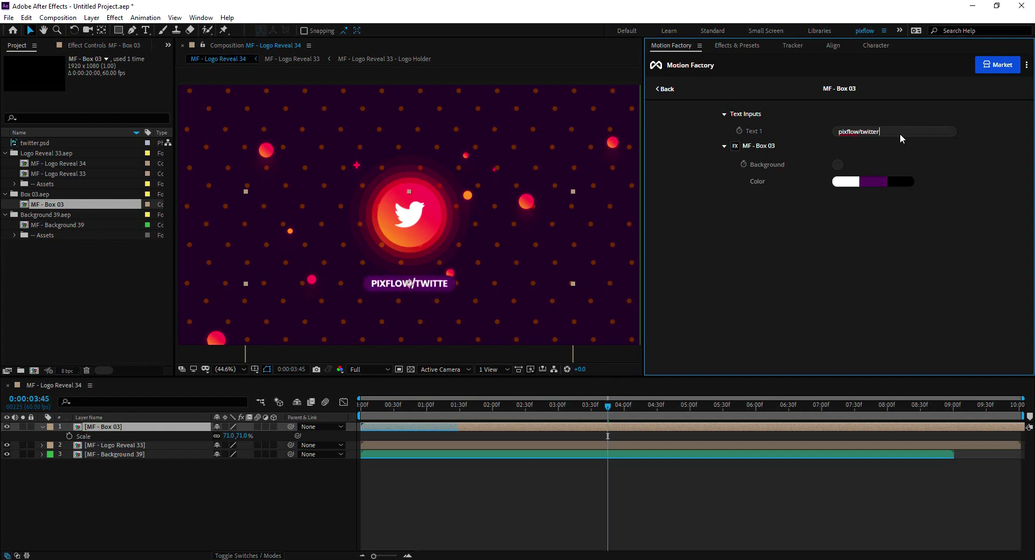
pyautogui.write('r')
# Shift the MF - Box 03 layer to start near 0:00:02:00, preview it, then return to frame 0
pyautogui.click(314, 494)
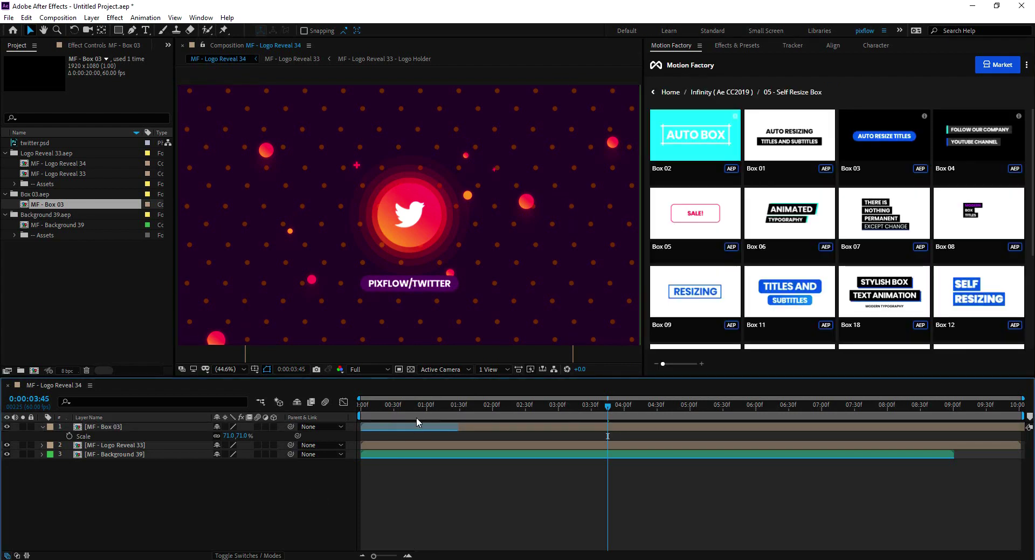
pyautogui.click(389, 405)
pyautogui.moveTo(391, 413); pyautogui.dragTo(640, 427)
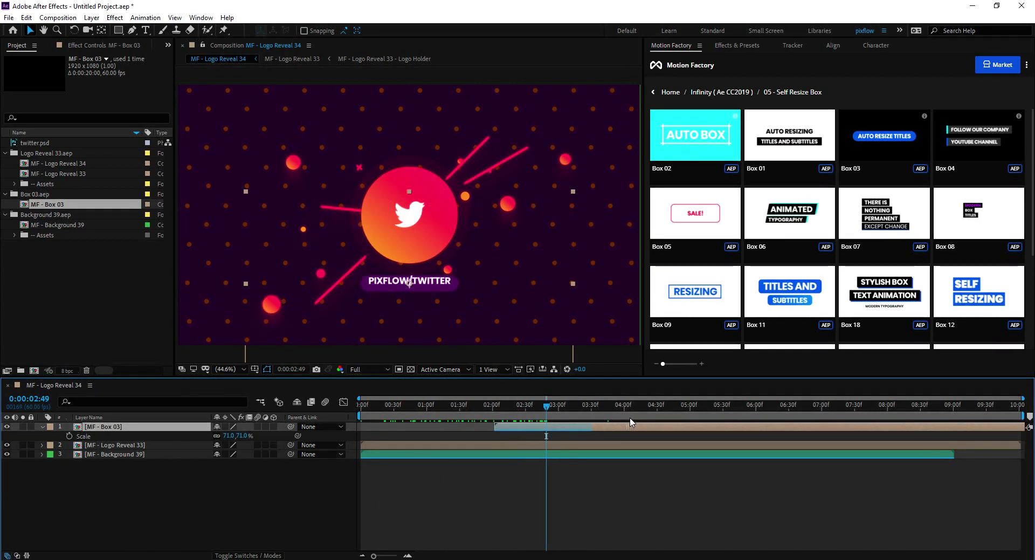
pyautogui.moveTo(536, 412); pyautogui.dragTo(493, 409)
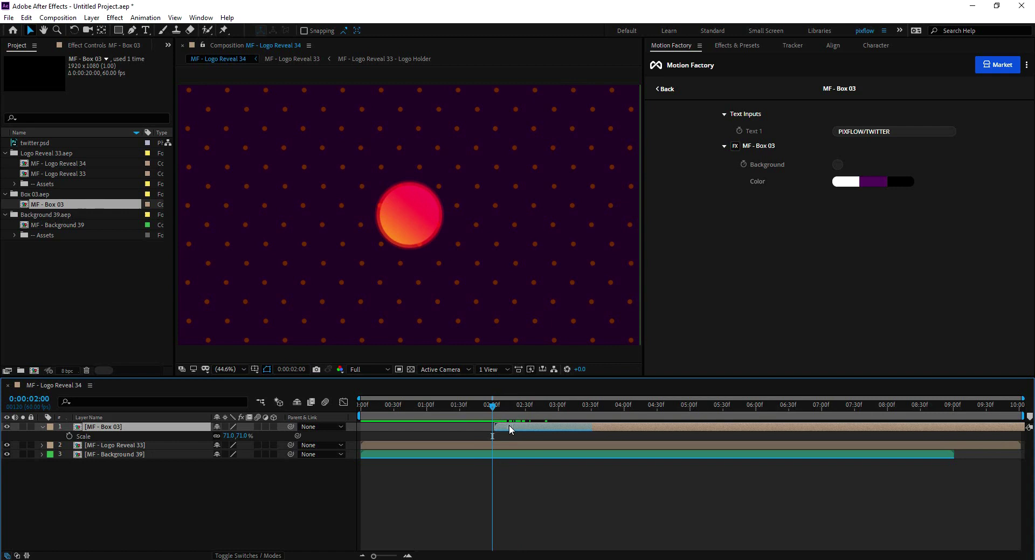
pyautogui.moveTo(516, 429)
pyautogui.mouseDown()
pyautogui.moveTo(507, 430)
pyautogui.moveTo(509, 406)
pyautogui.moveTo(570, 408)
pyautogui.mouseUp()
pyautogui.press('space')
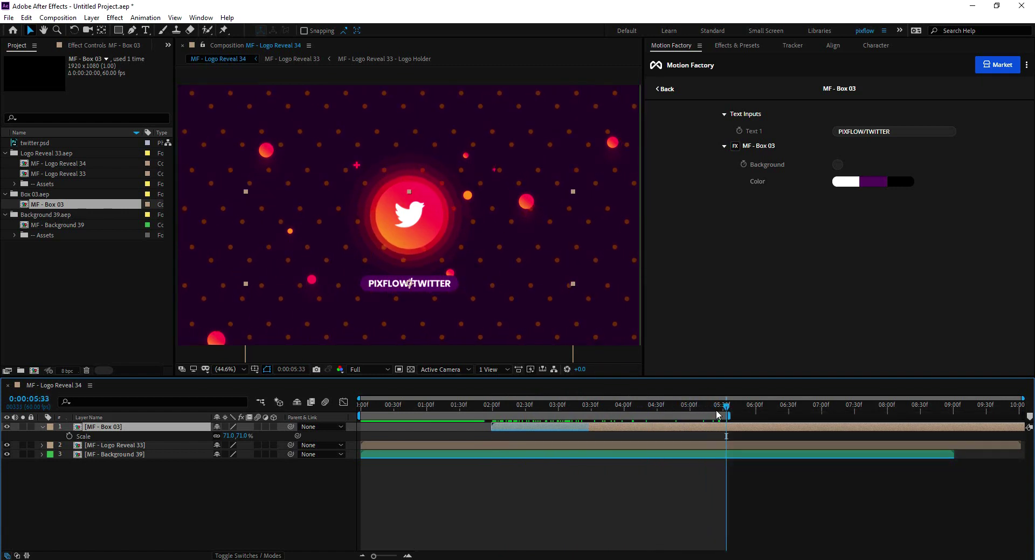
pyautogui.moveTo(717, 405)
pyautogui.mouseDown()
pyautogui.moveTo(377, 405)
pyautogui.moveTo(350, 415)
pyautogui.mouseUp()
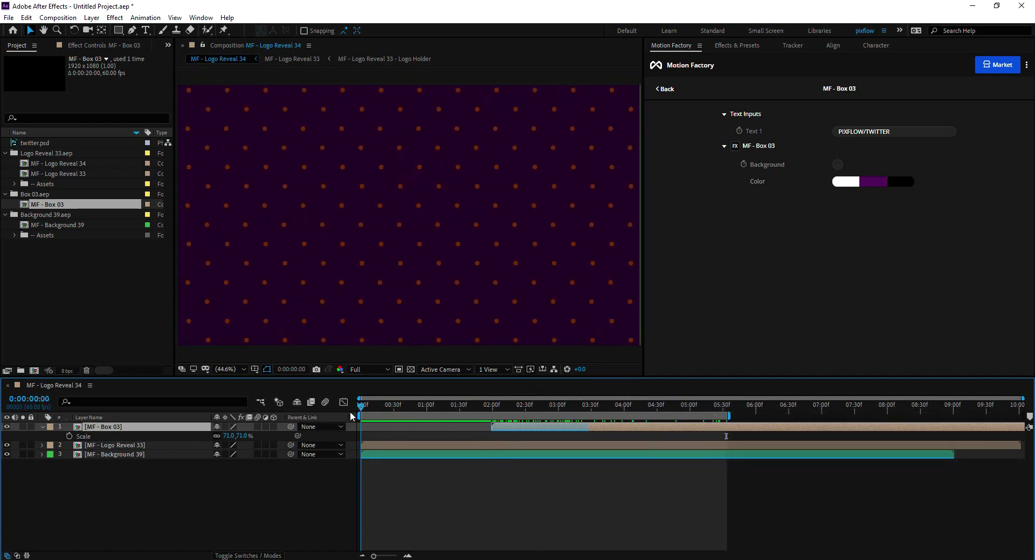
# Browse Motion Factory's 02 - Title templates, then open the 01 - Single Scenes collection
pyautogui.click(311, 480)
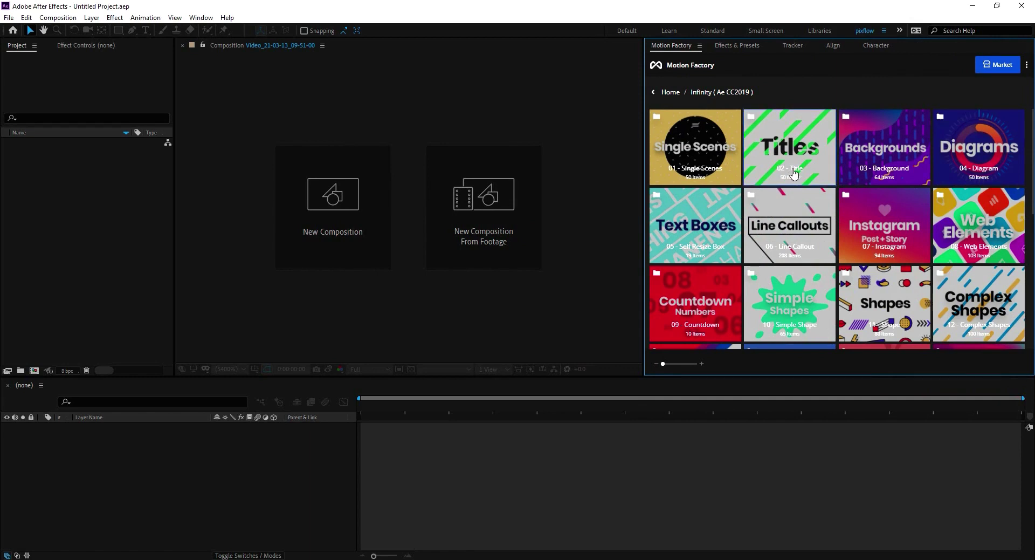
pyautogui.click(792, 172)
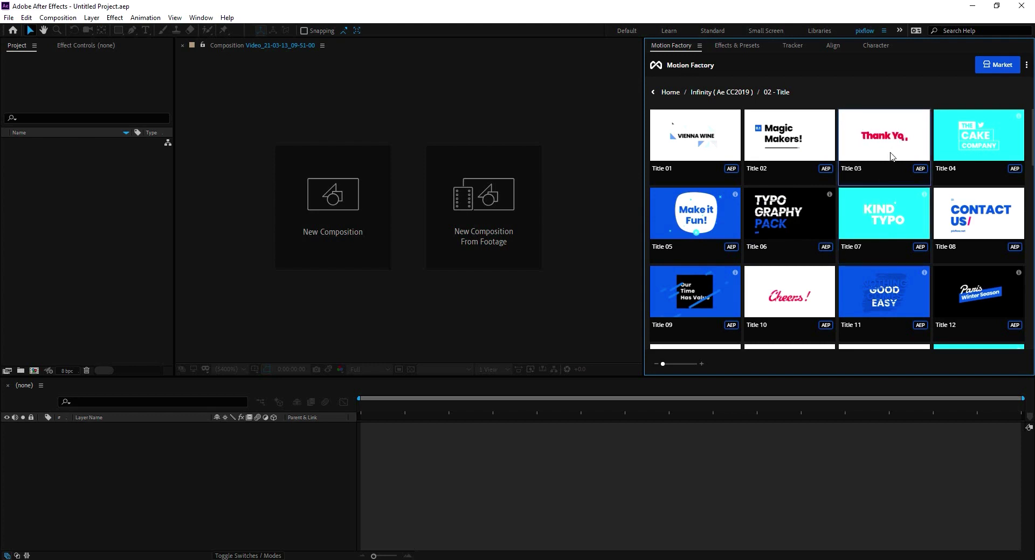
pyautogui.click(728, 92)
pyautogui.click(712, 150)
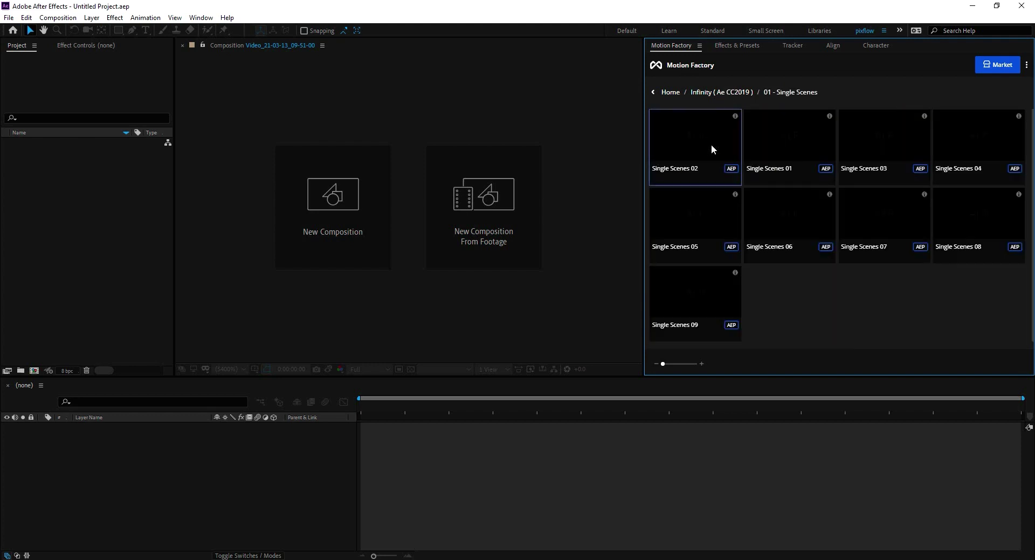